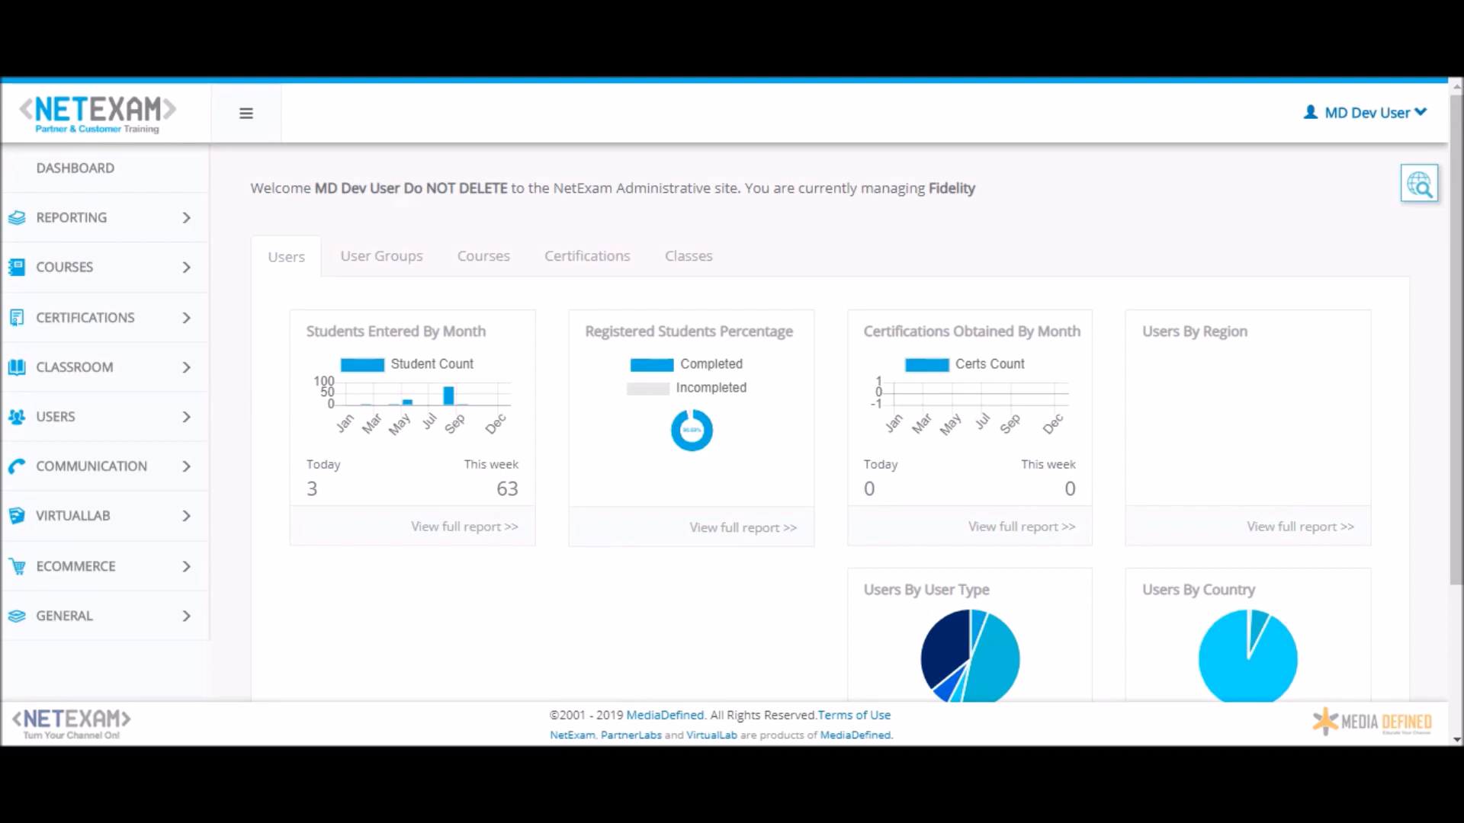
Open the form for adding a new certification from the certifications and course groups list.
click(135, 320)
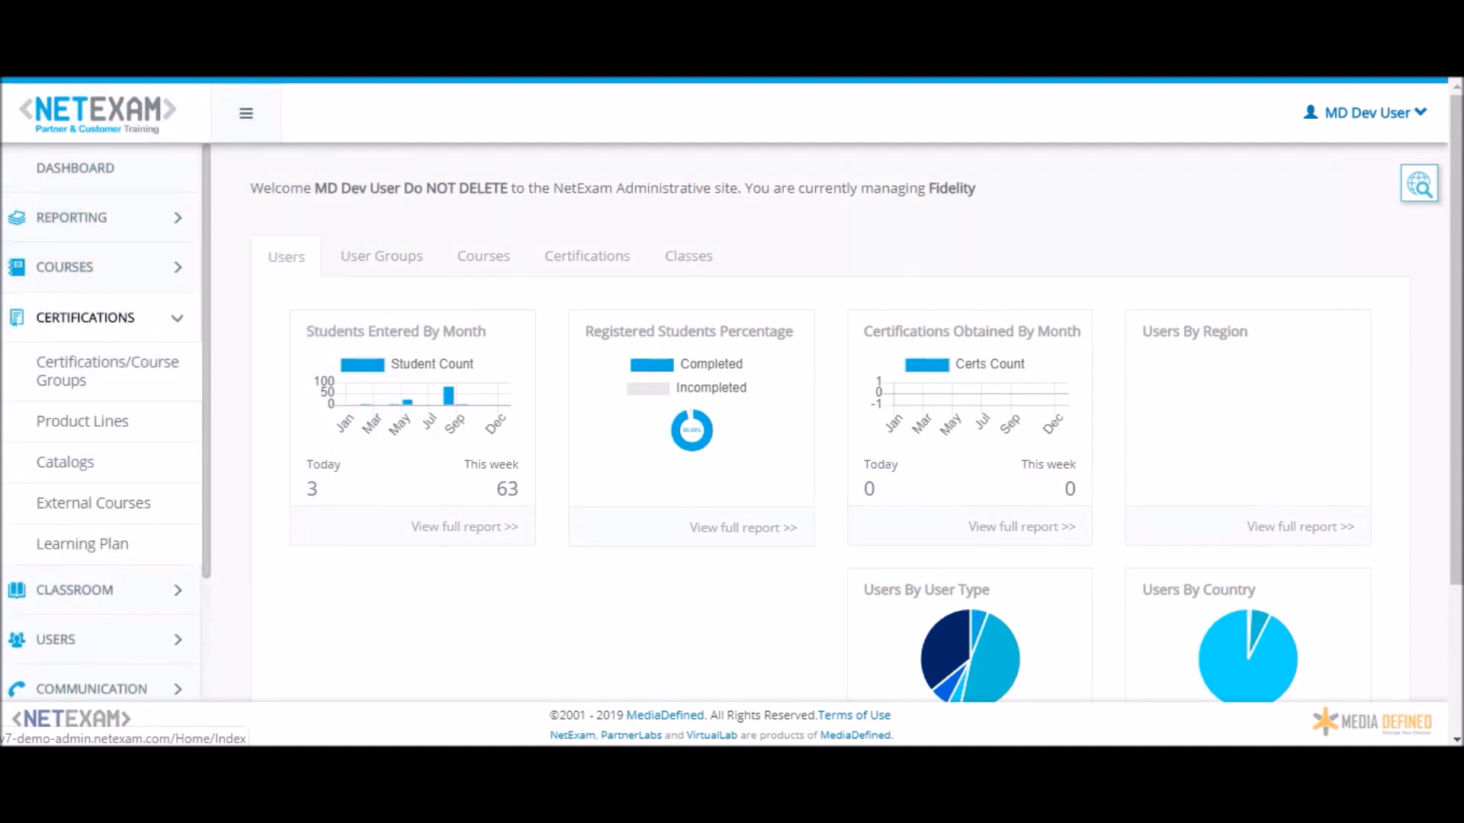
click(118, 375)
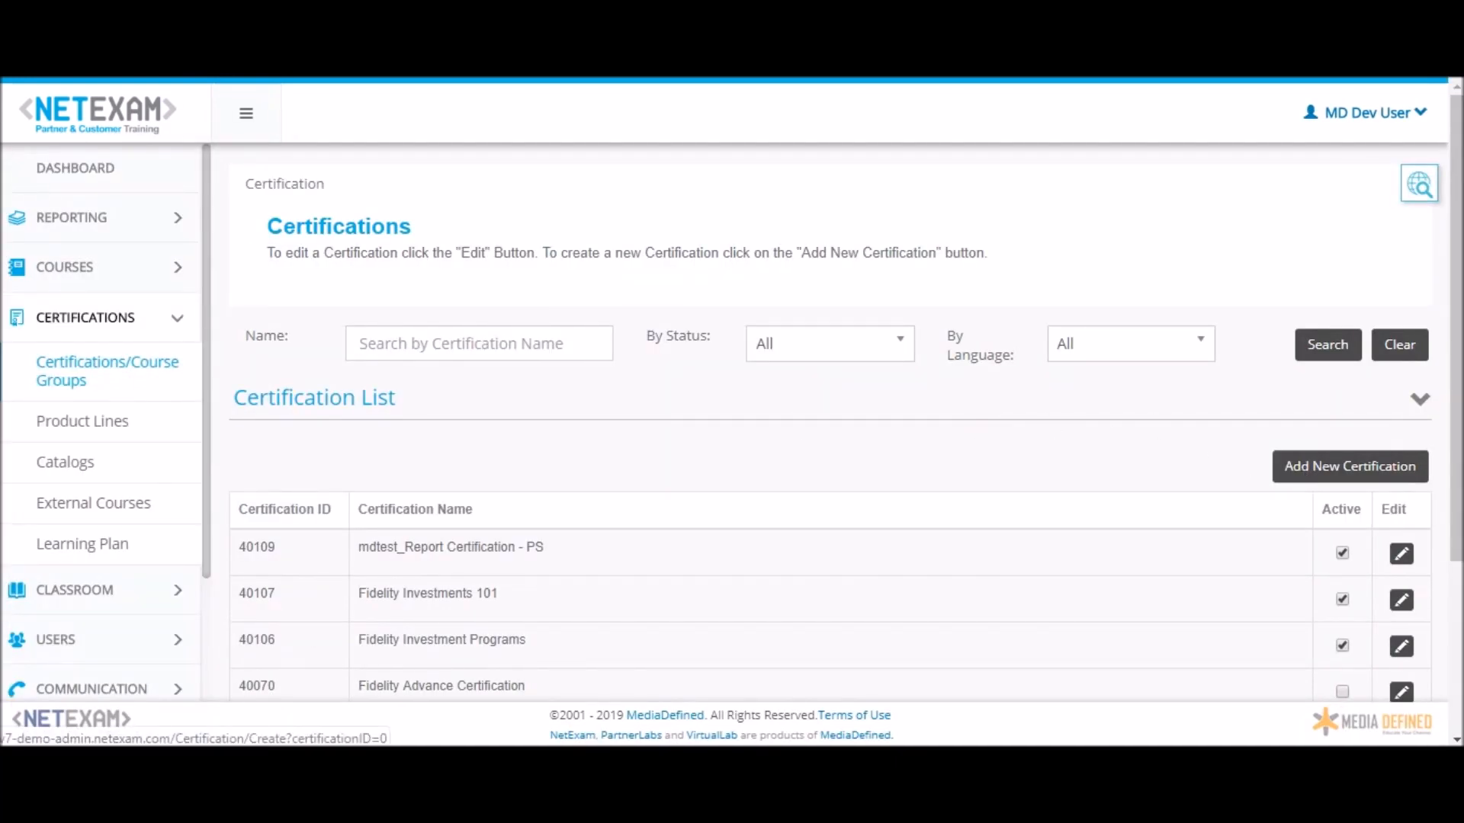
click(1309, 469)
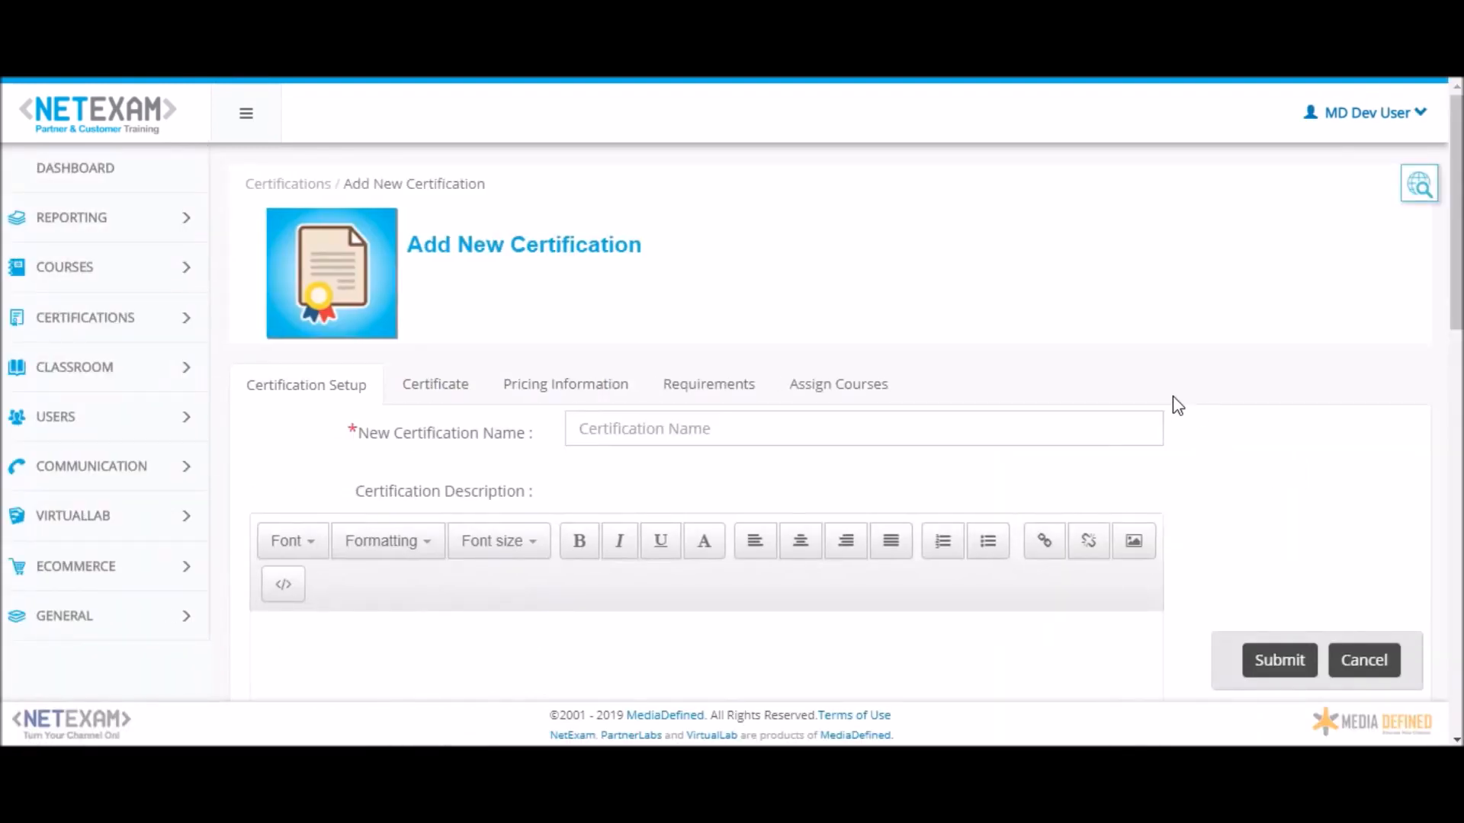
Name the new certification Video_test and enter the description "Students can see this!".
scroll(1172, 398, down, 1)
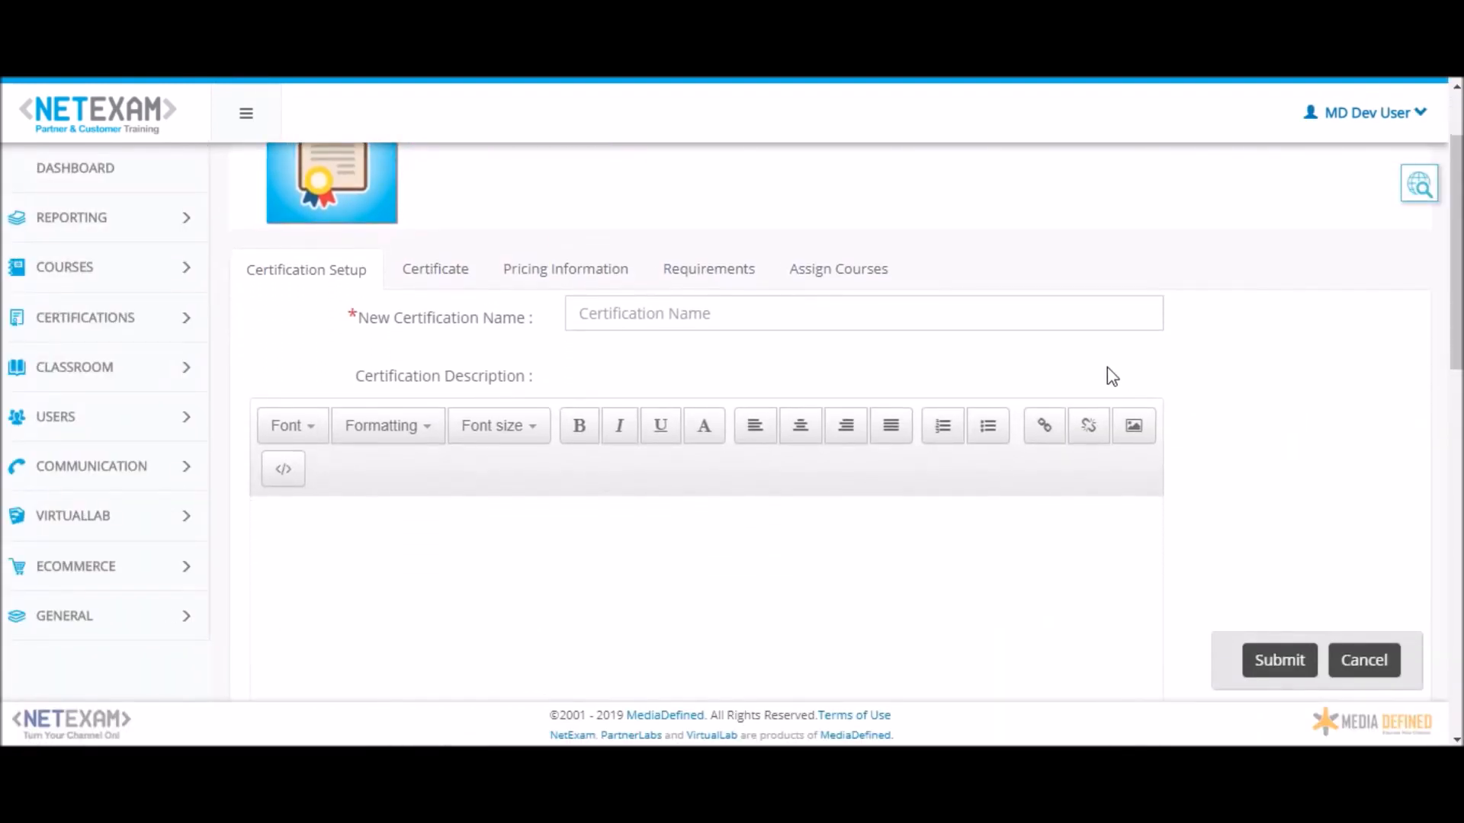
click(1007, 315)
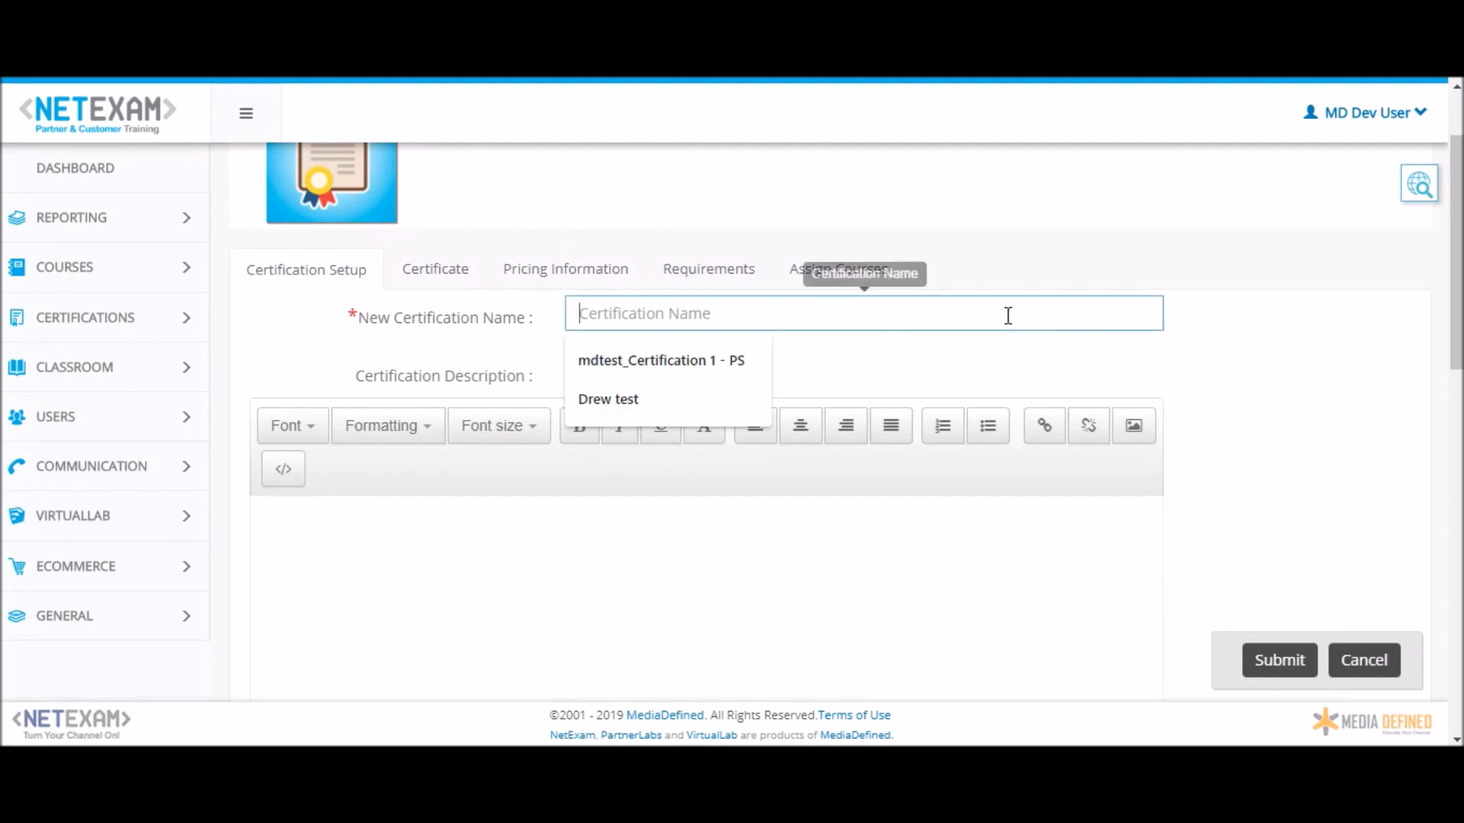
text(Video_test)
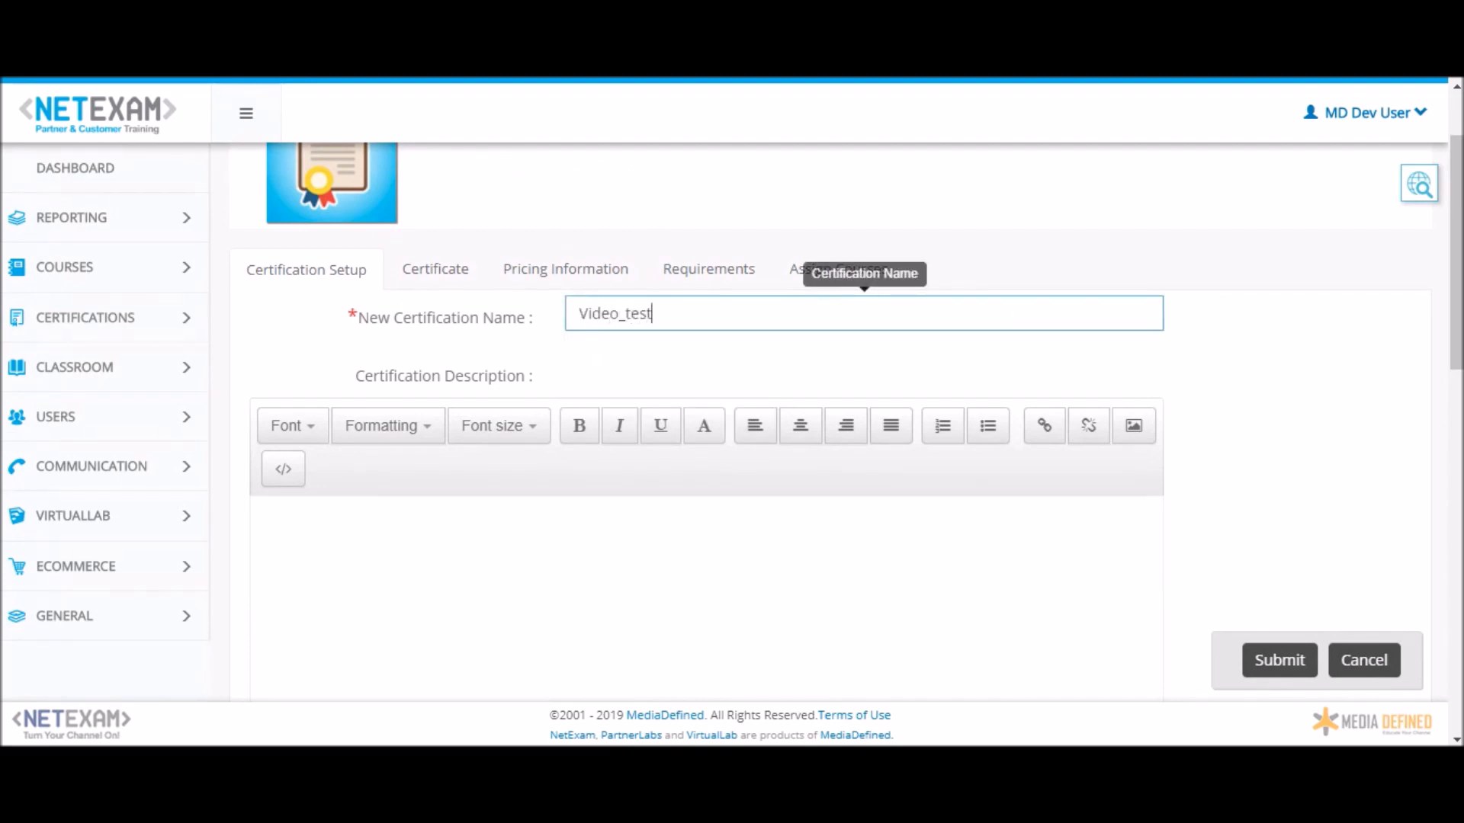
scroll(1006, 317, down, 2)
click(588, 421)
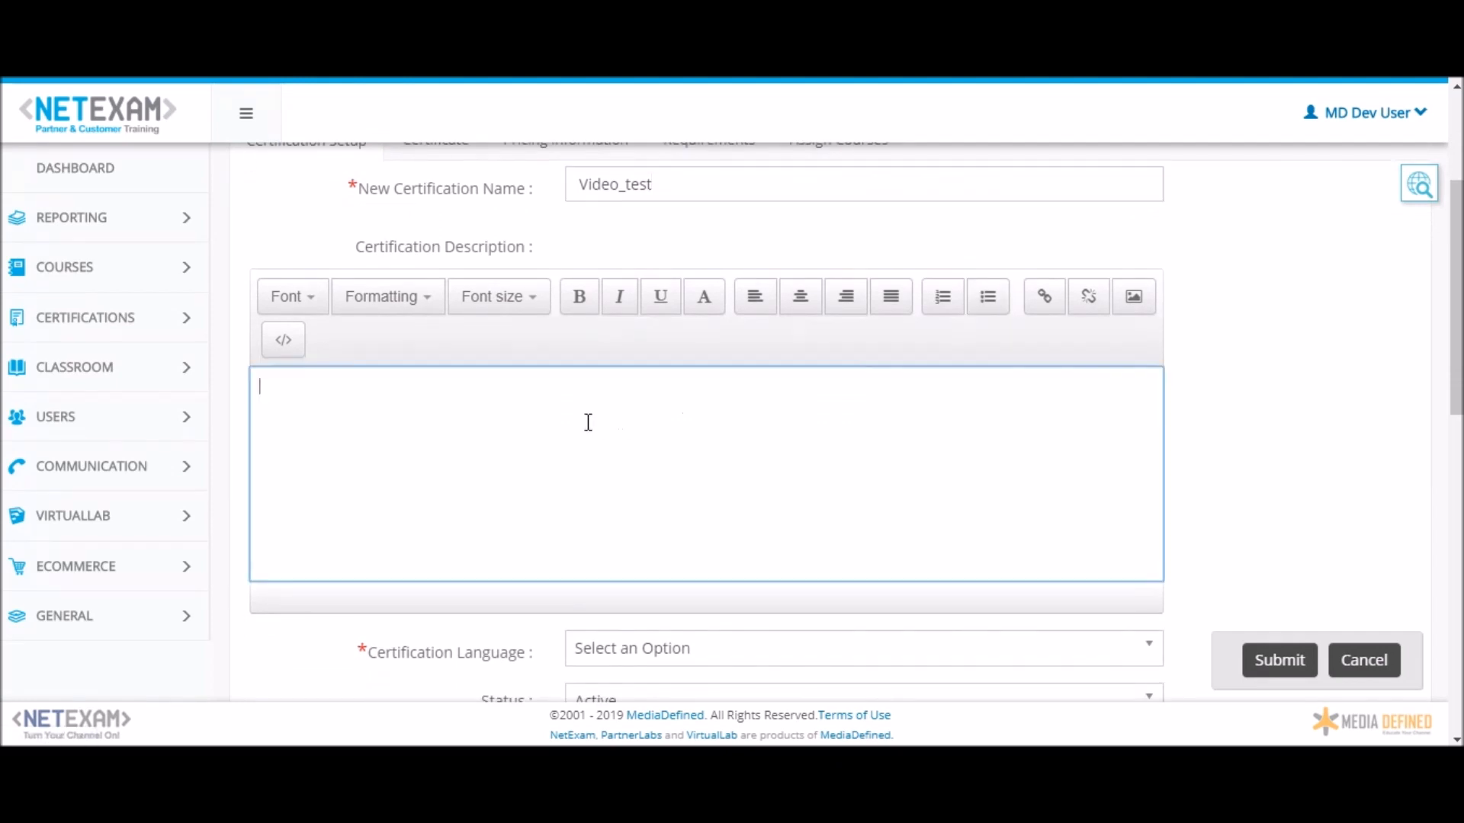
text(Students can see this!)
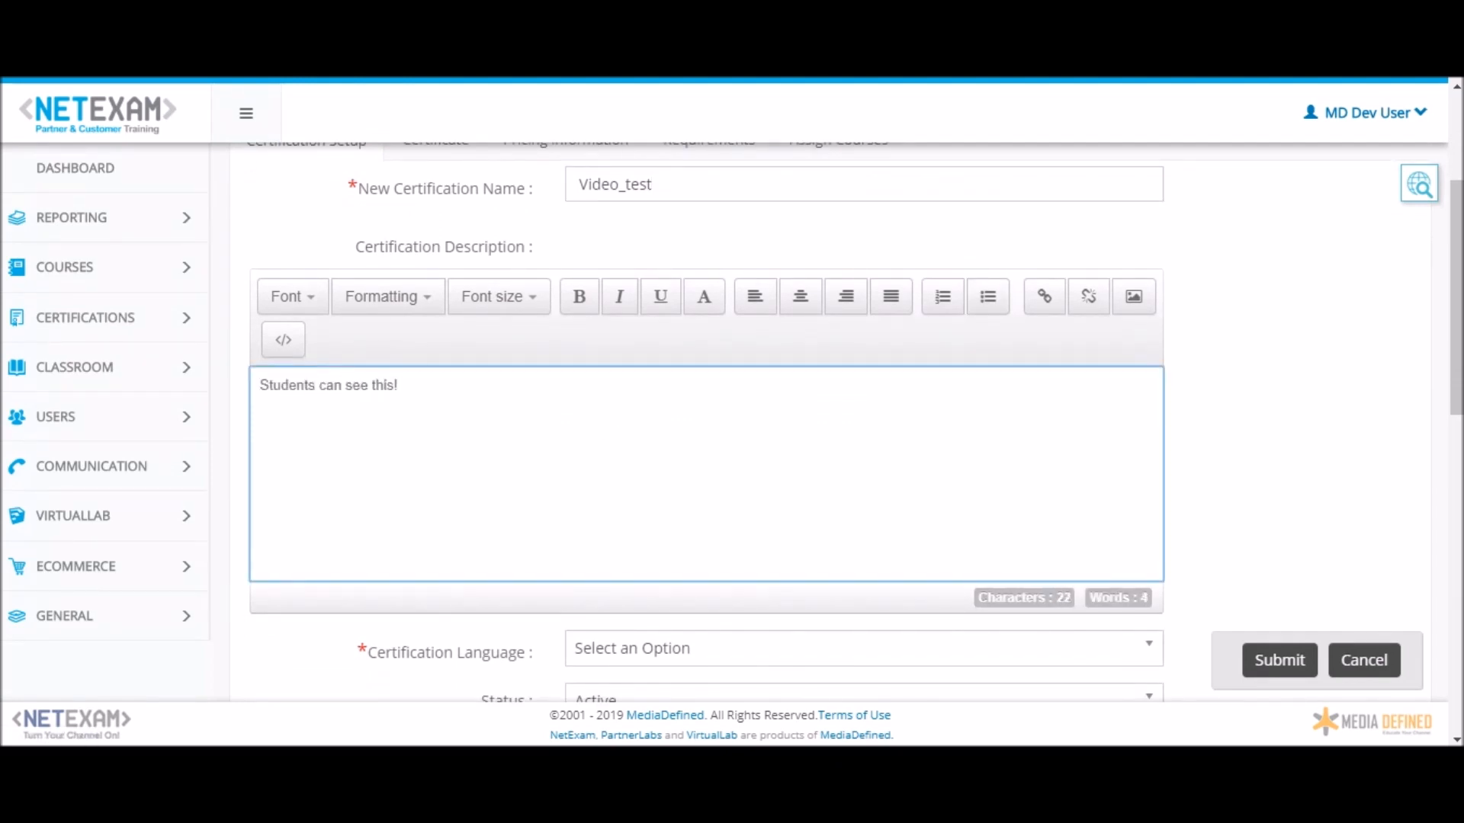
Set the certification language to English.
scroll(747, 335, down, 5)
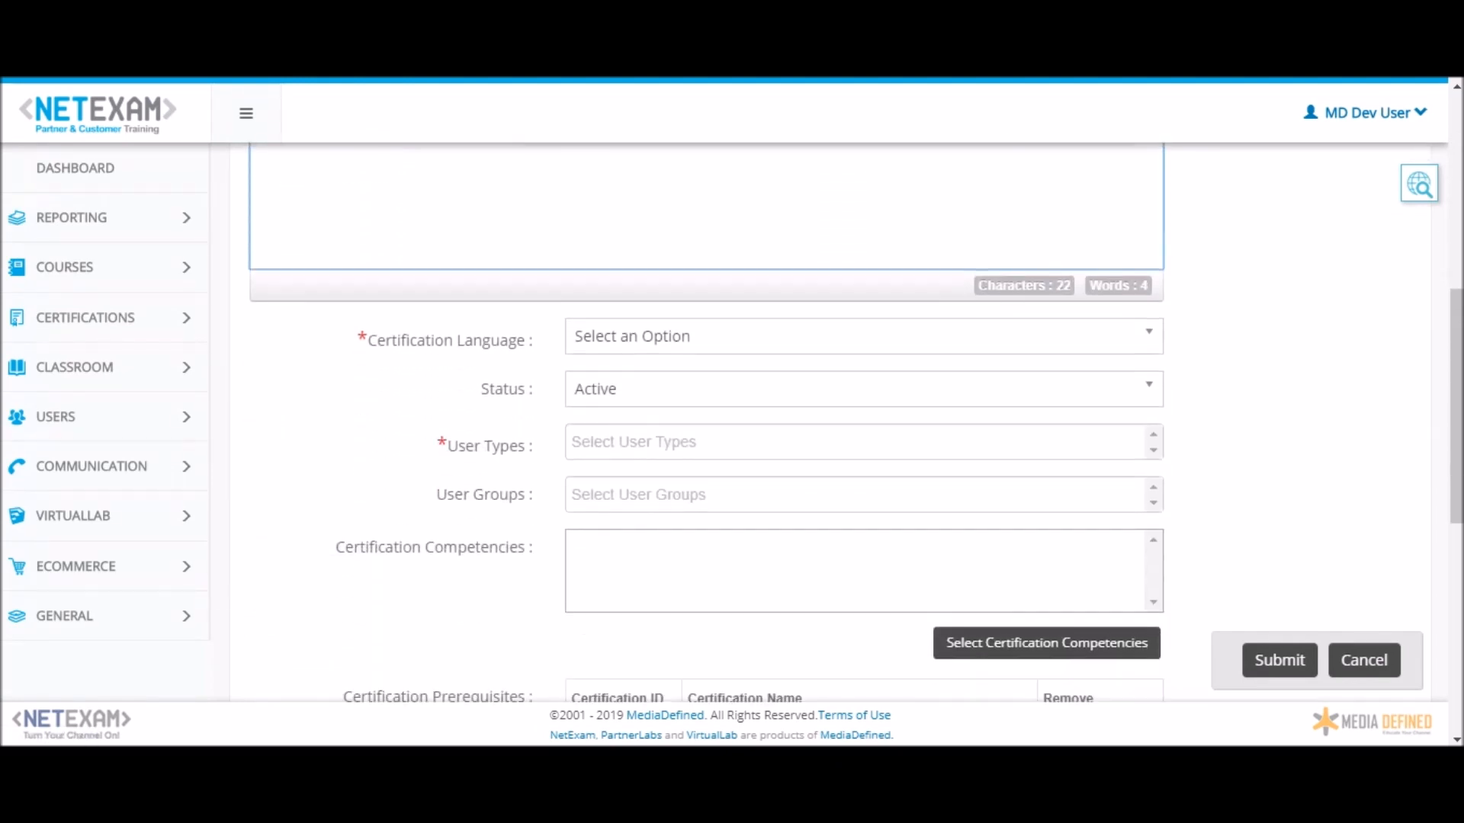
click(746, 326)
click(732, 393)
Assign only the user type ABC to the certification.
click(730, 427)
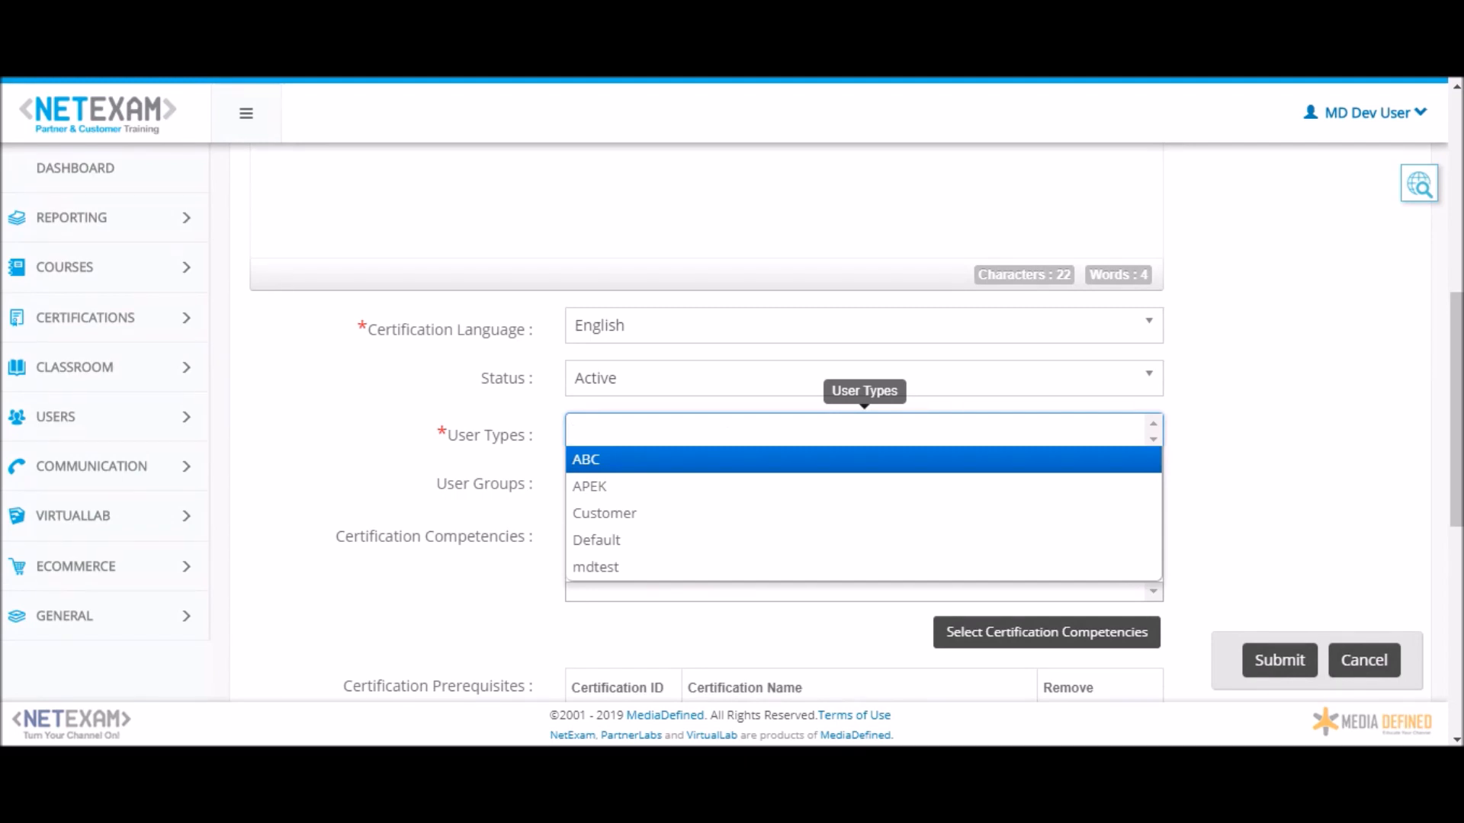
click(682, 486)
click(696, 441)
key(BackSpace)
click(673, 462)
Set the certification's expiration type to Perpetual, leaving the optional prerequisite and enrollment fields as they are.
scroll(676, 464, down, 1)
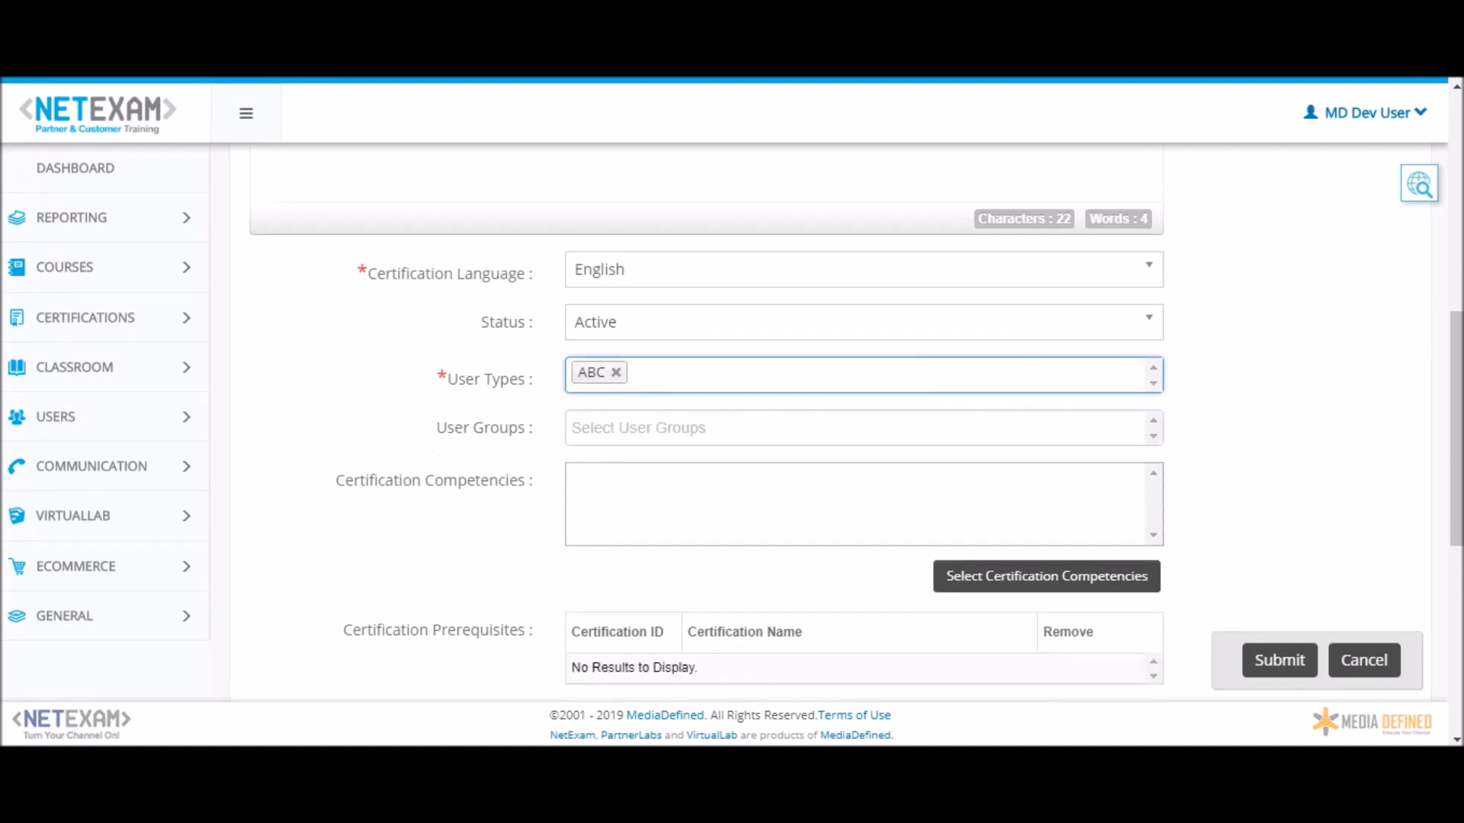
scroll(862, 423, down, 2)
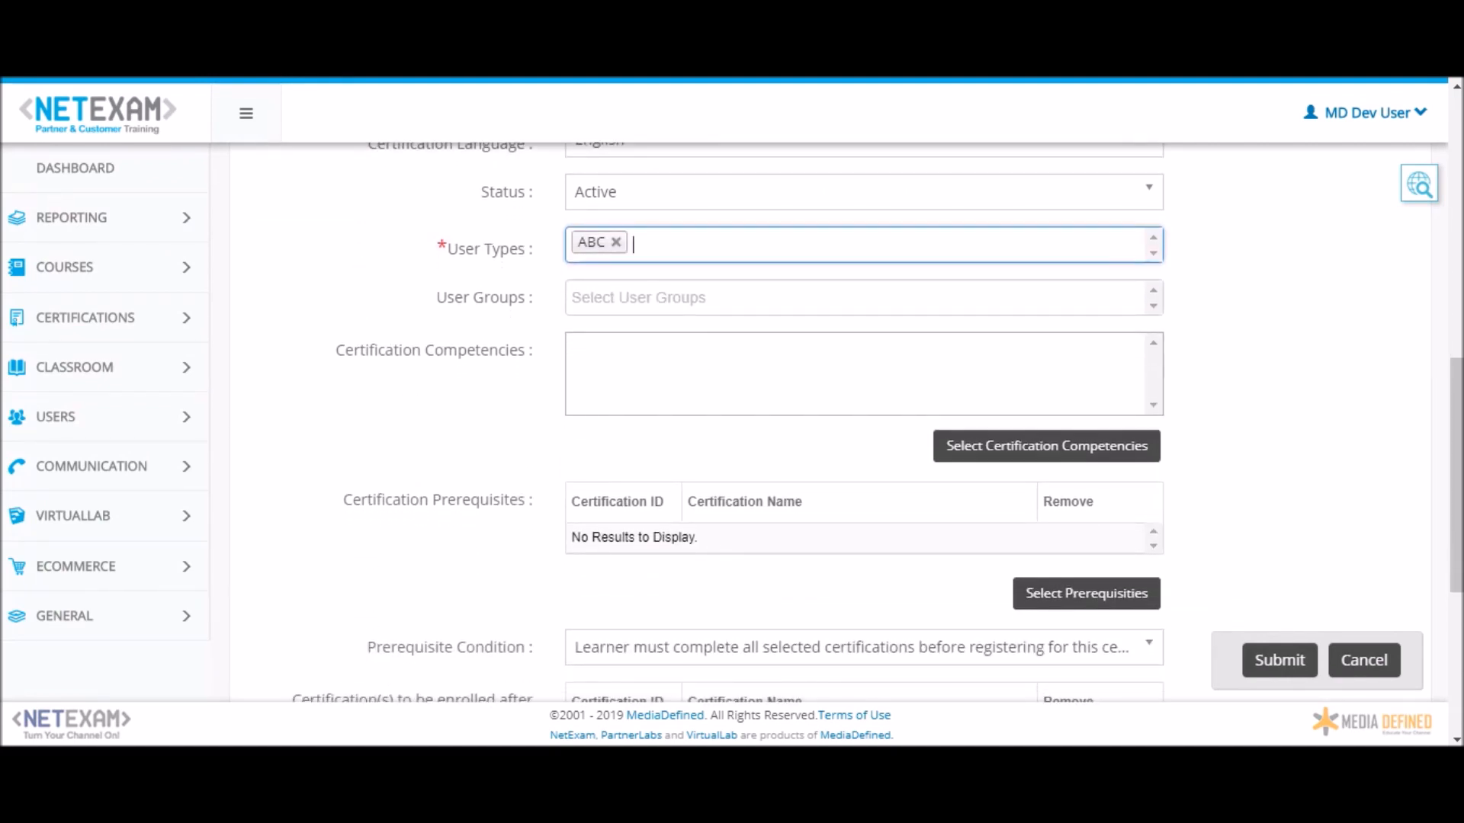
scroll(861, 423, down, 3)
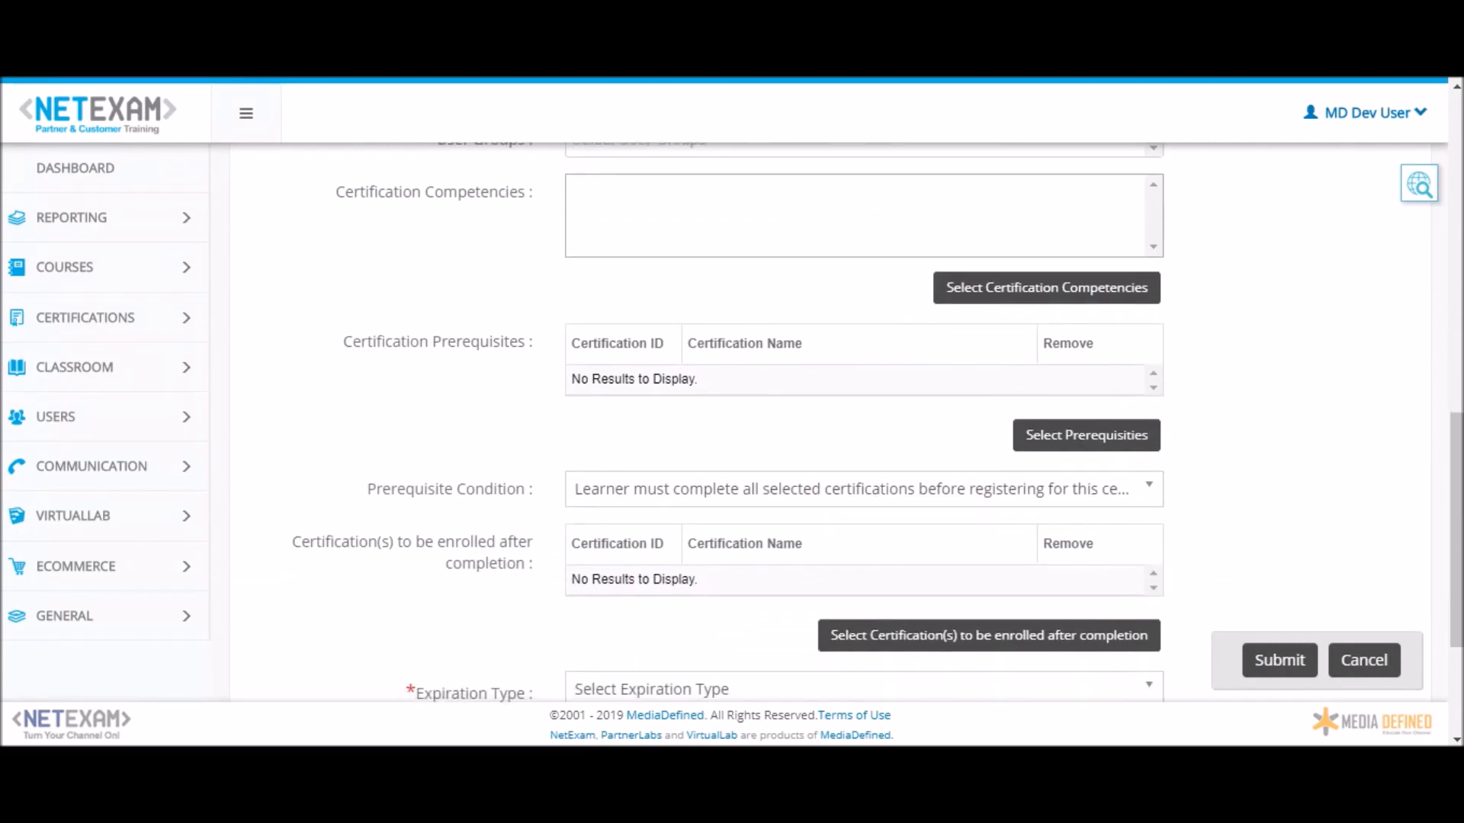
scroll(862, 423, down, 3)
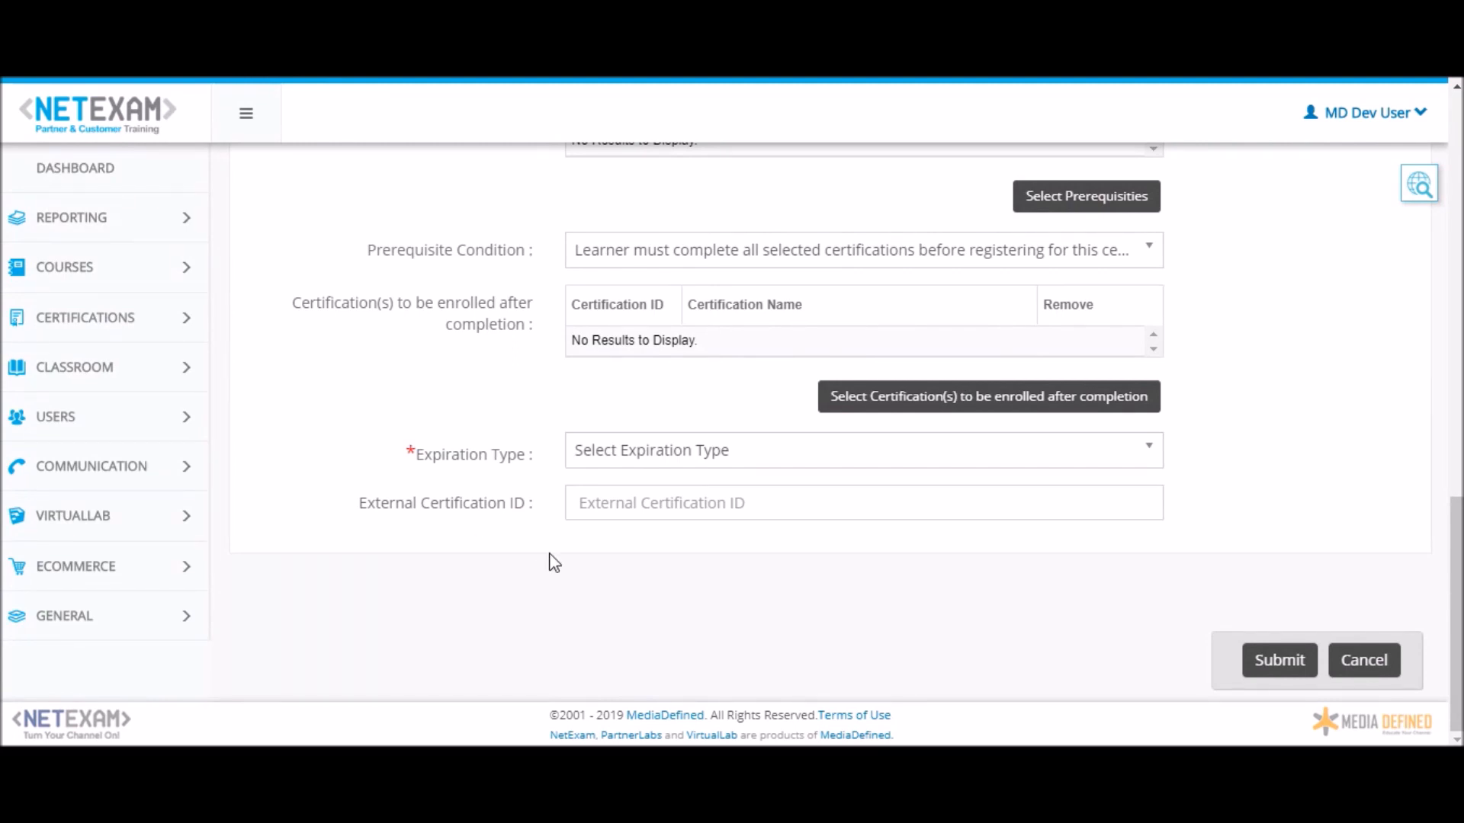
right_click(714, 463)
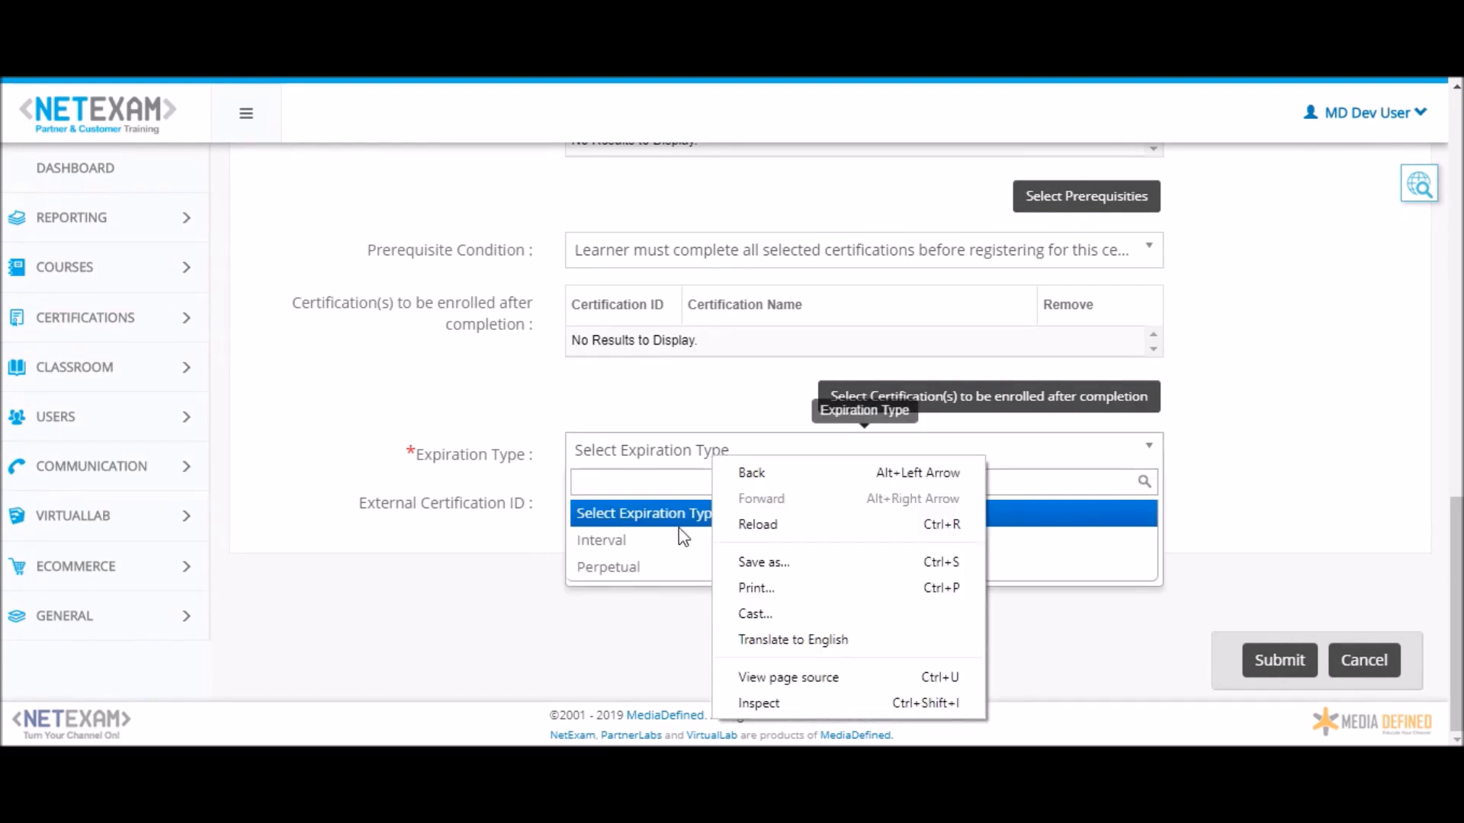
click(527, 549)
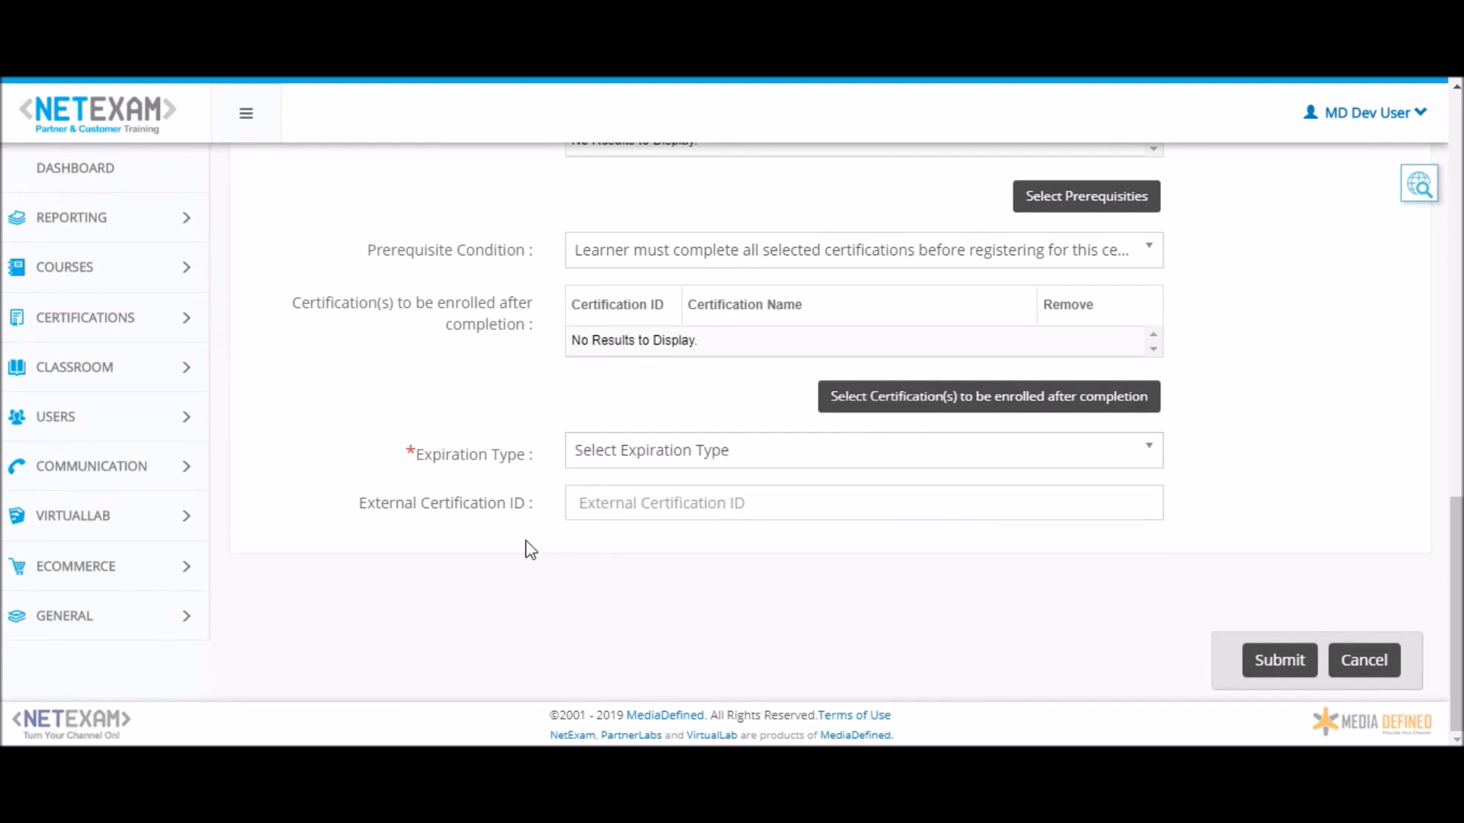
click(655, 465)
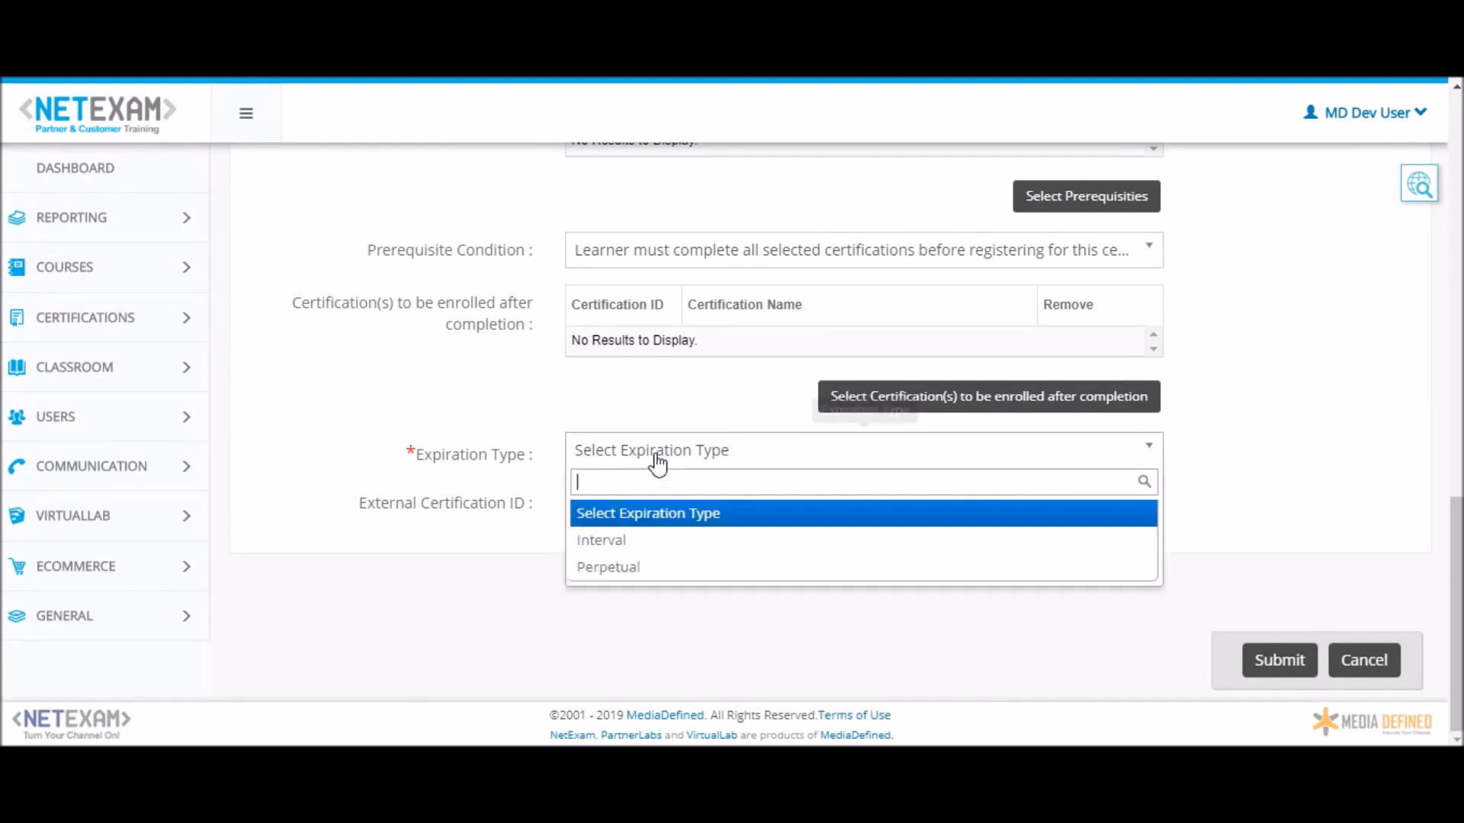
click(643, 543)
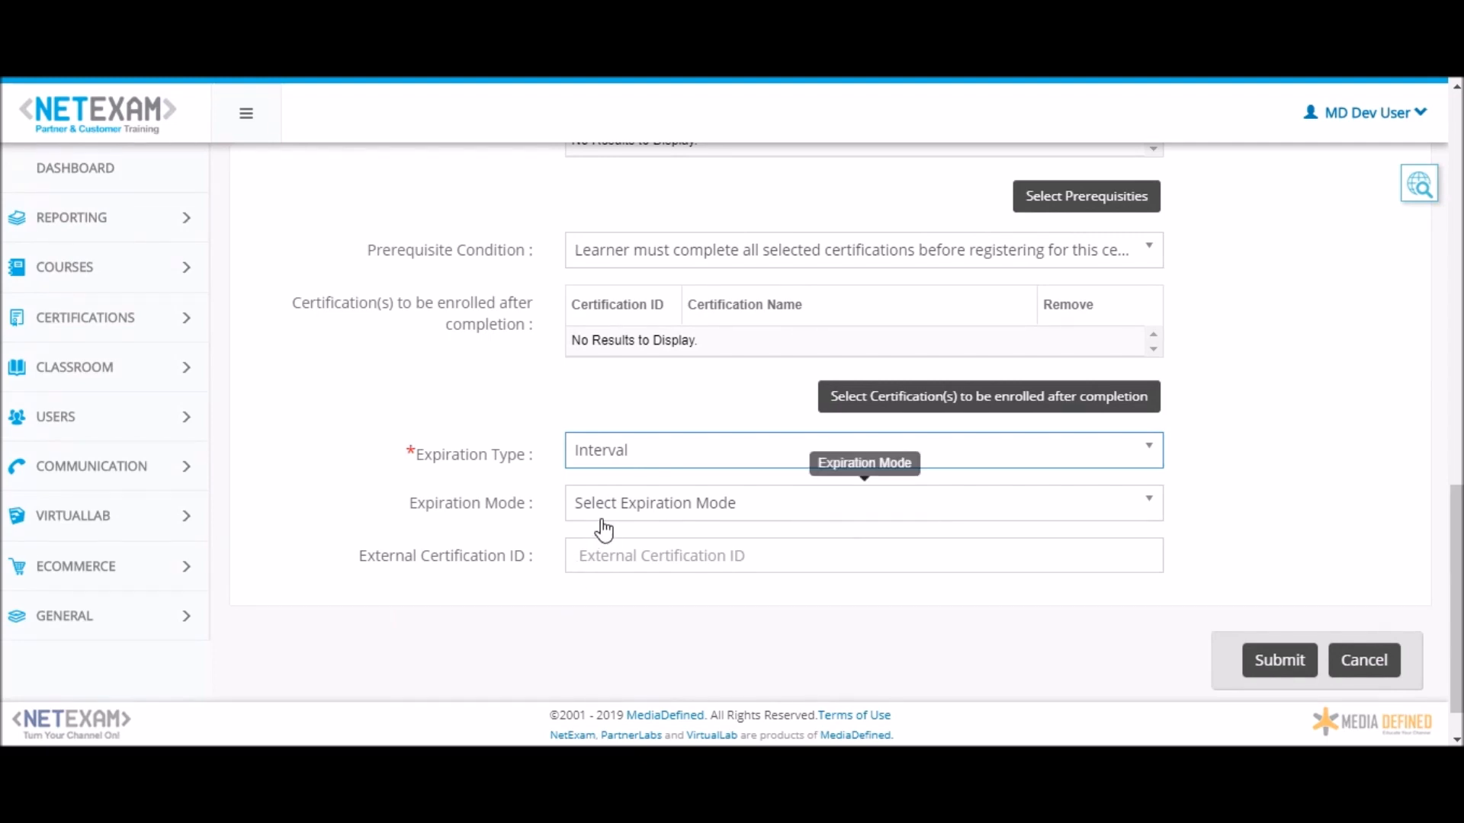
click(630, 479)
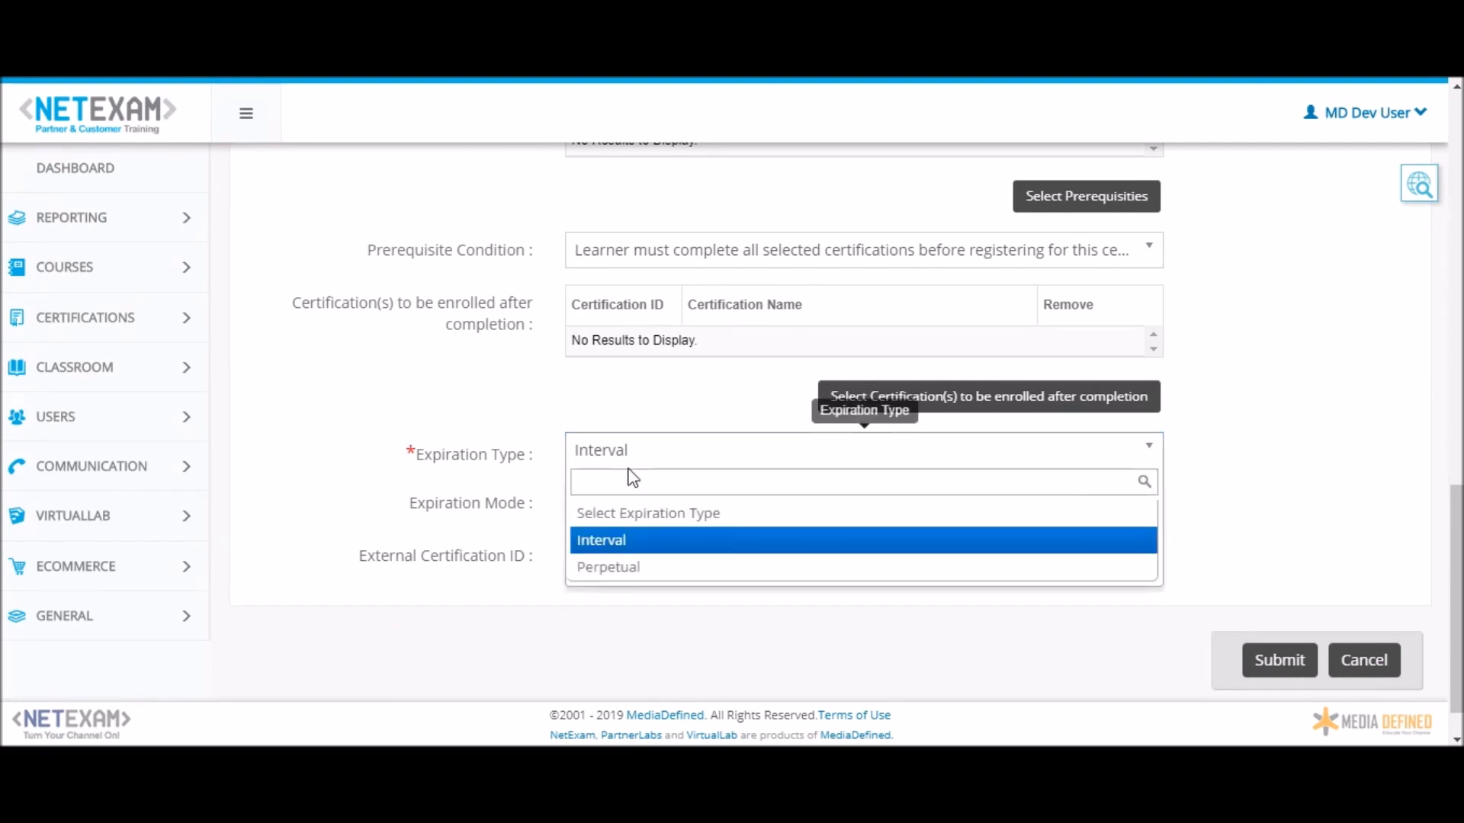
click(622, 564)
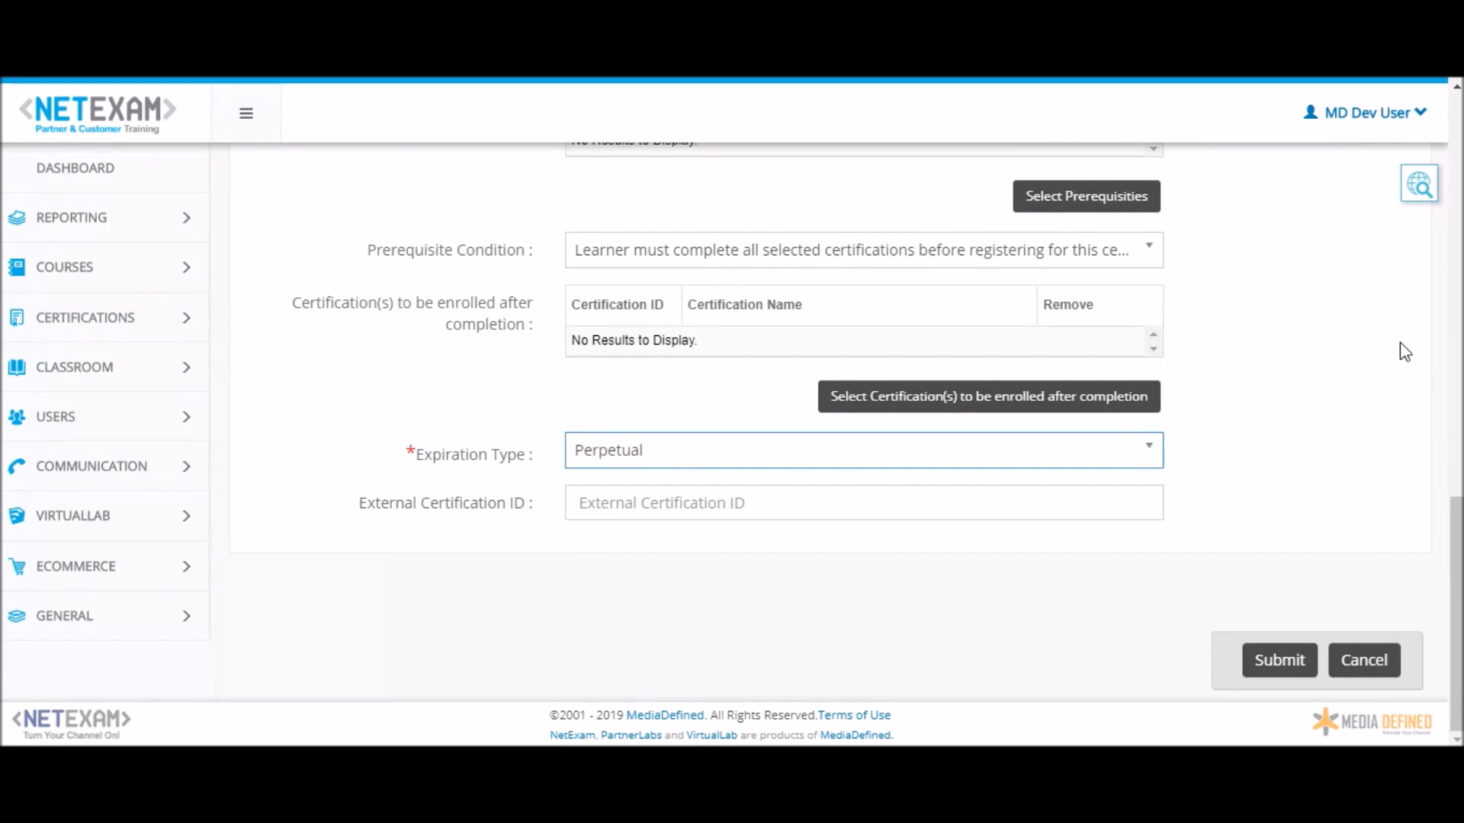
Look over the completed certification setup and submit the new certification.
scroll(1402, 349, up, 3)
scroll(856, 423, up, 10)
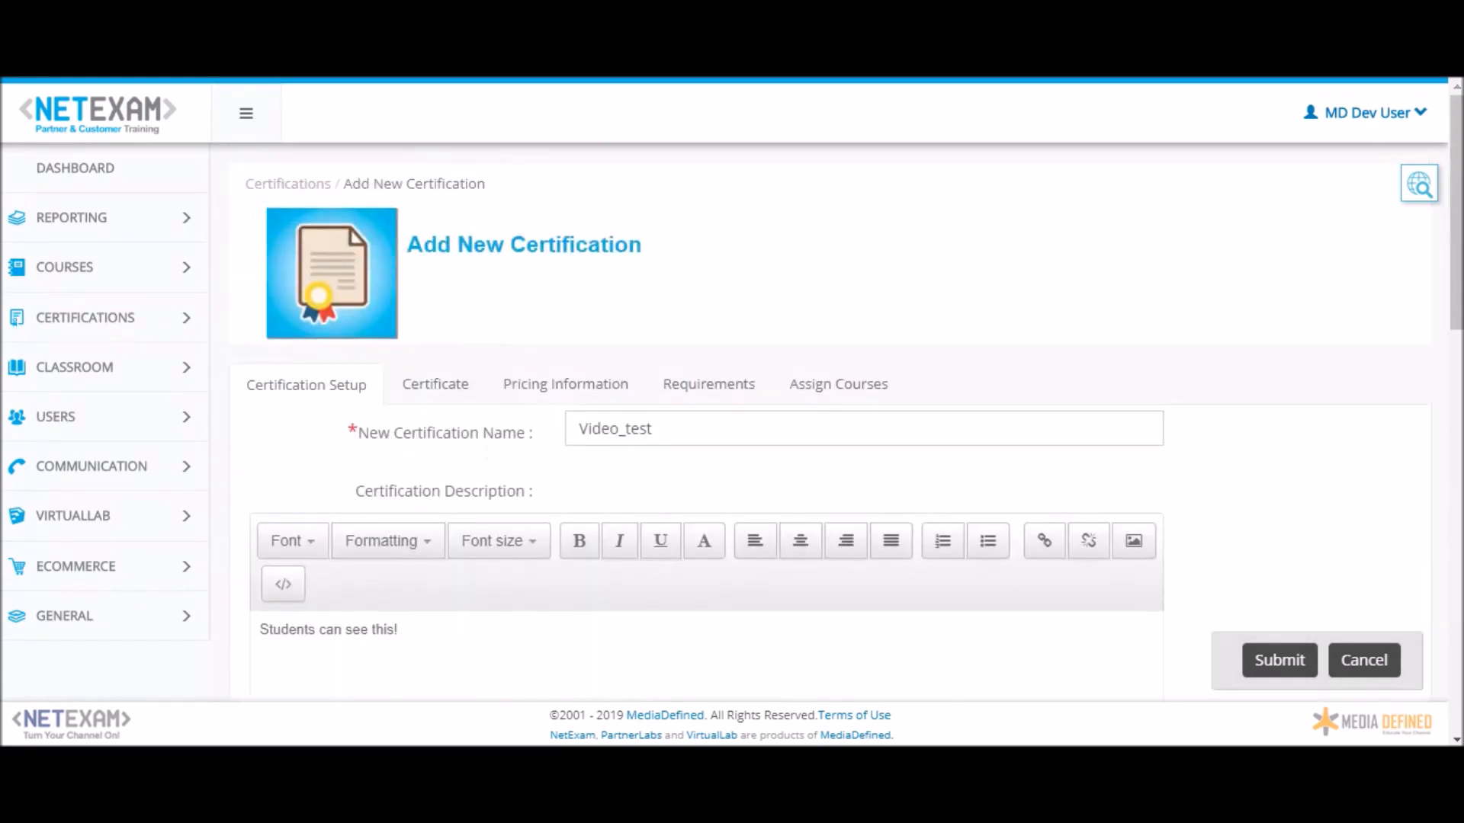
scroll(857, 423, down, 15)
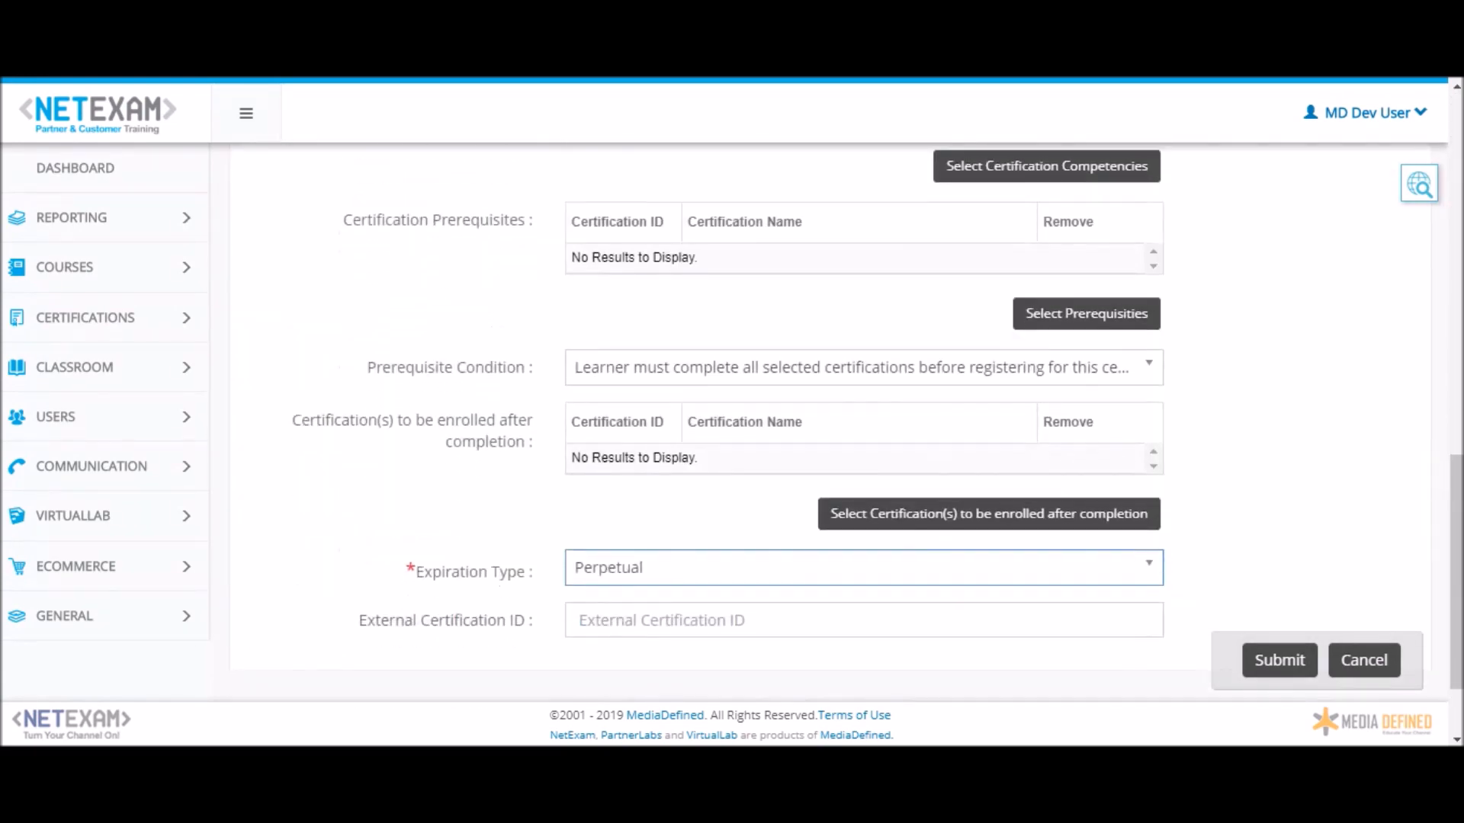
click(1279, 660)
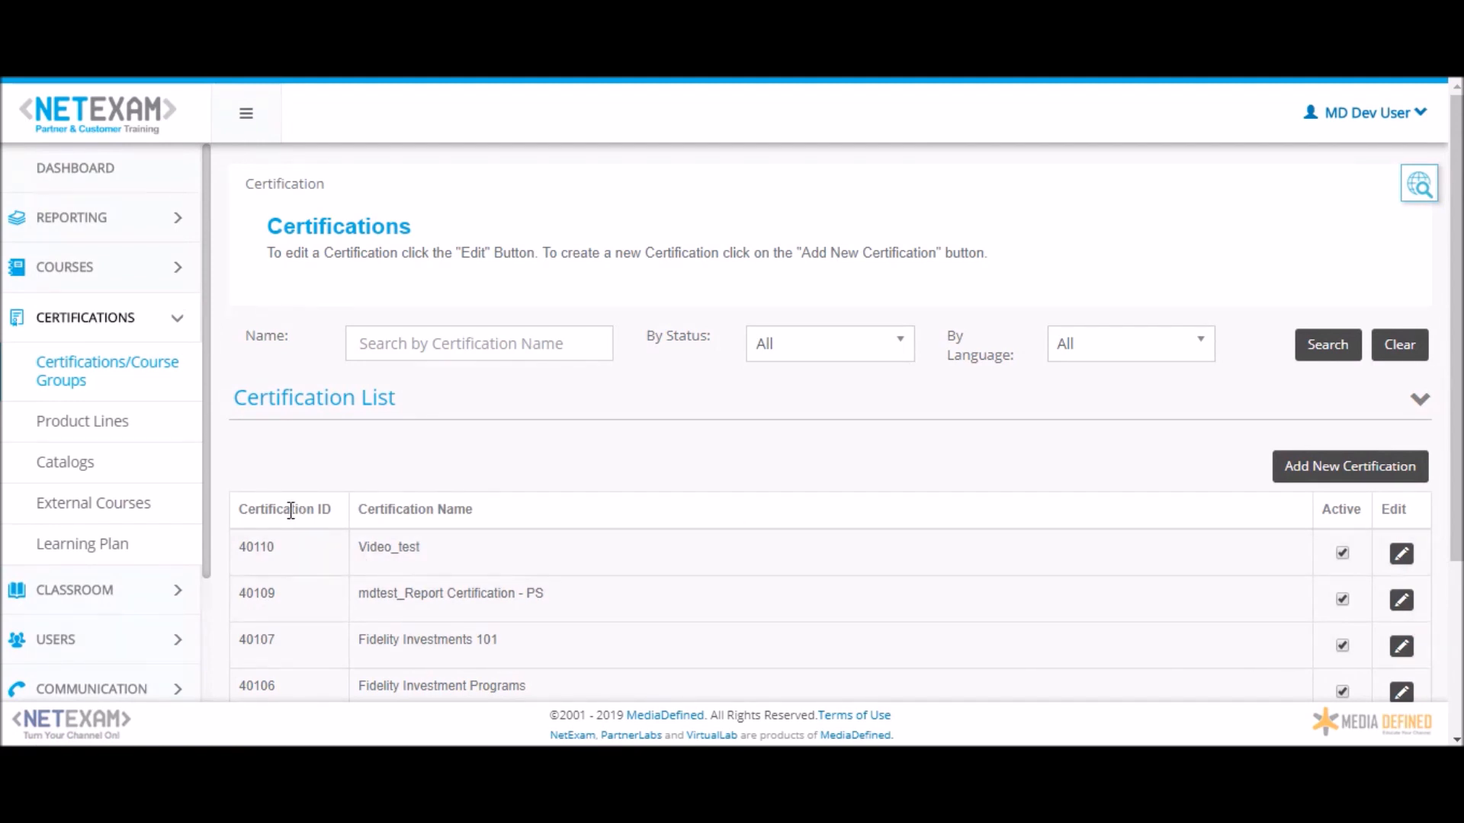
Open the Video_test certification for editing and bring up the courses available for assignment.
click(1402, 557)
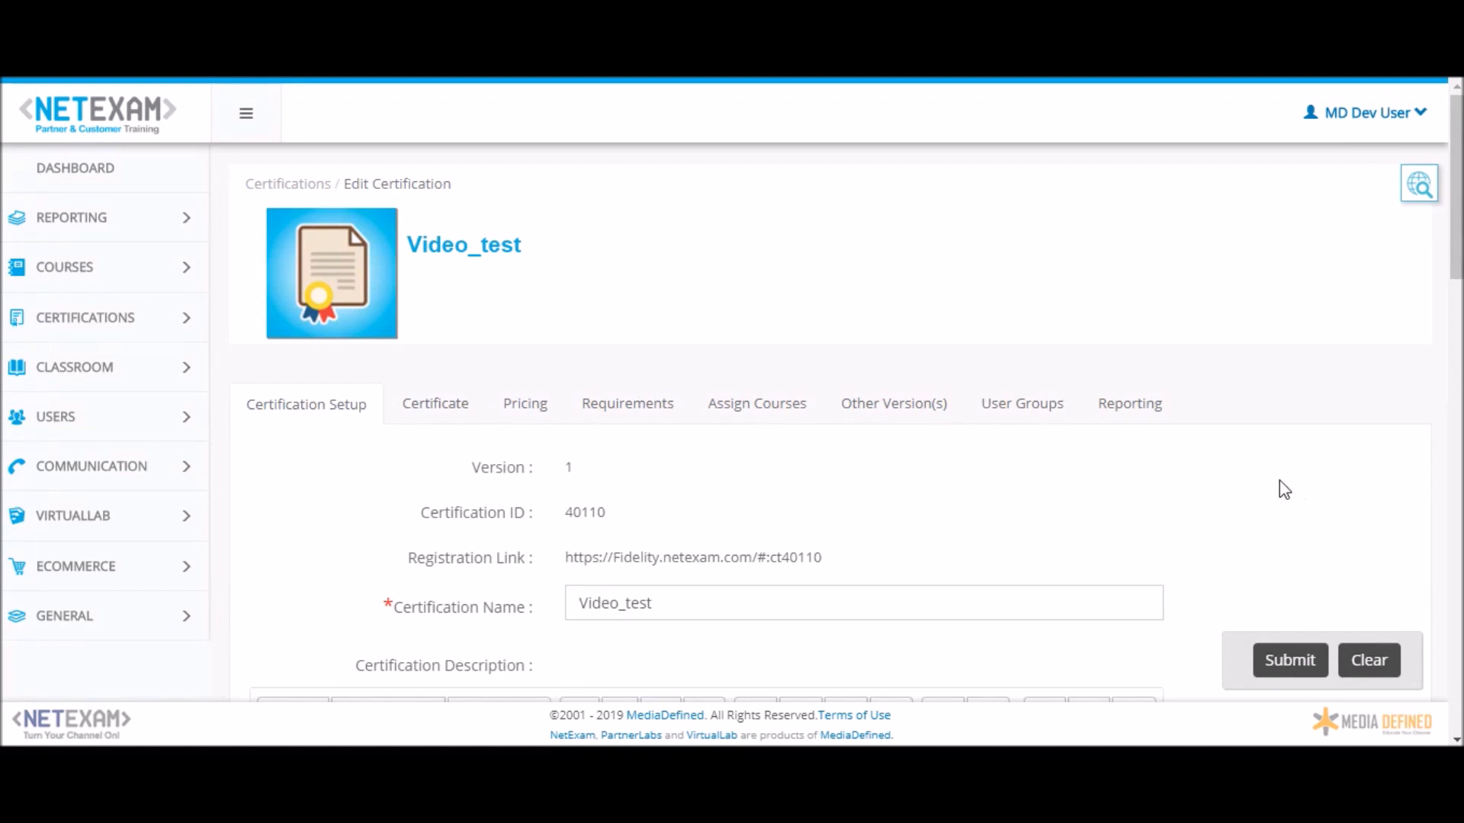
click(745, 414)
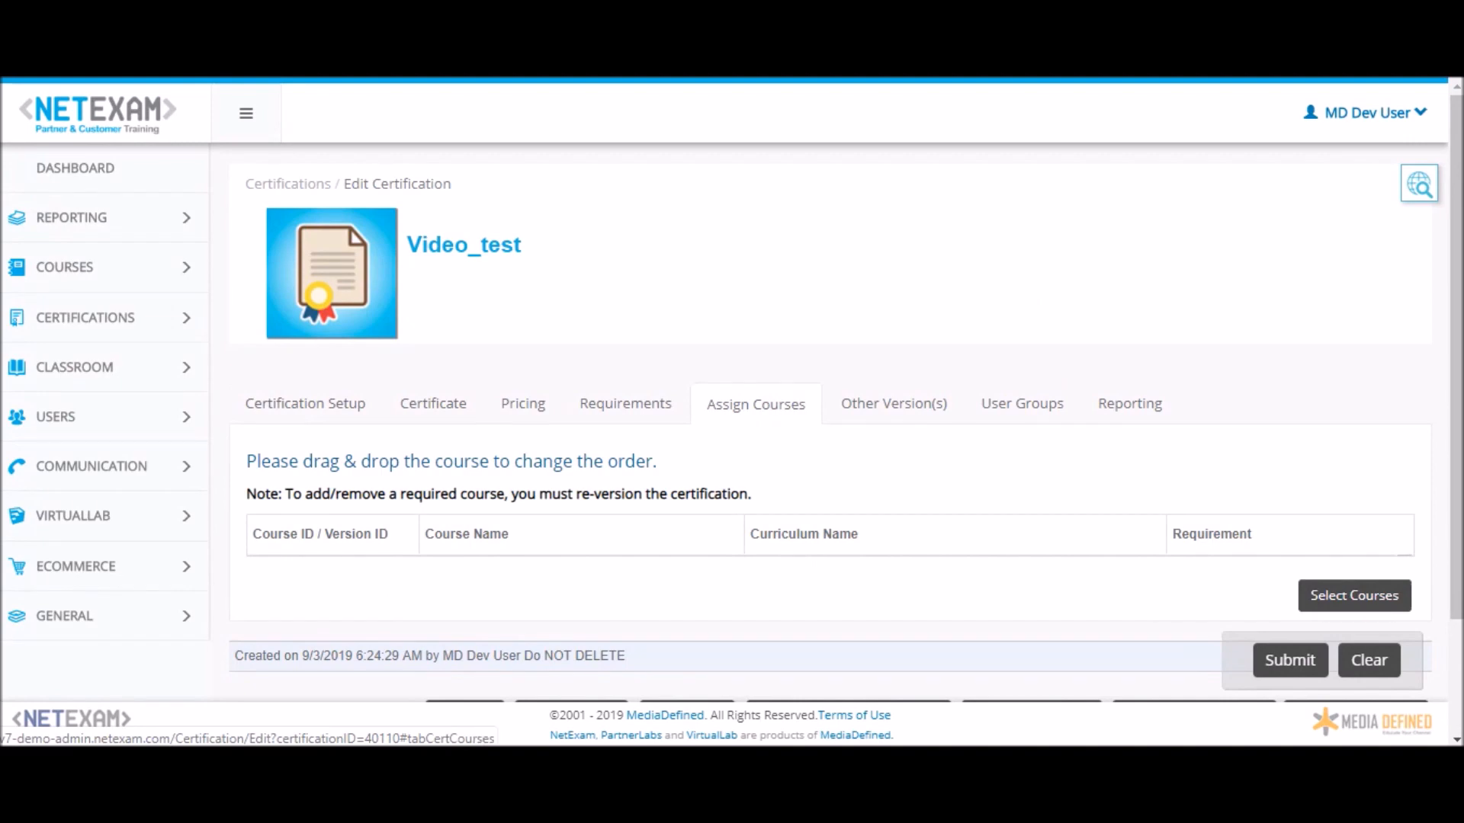
scroll(957, 411, down, 3)
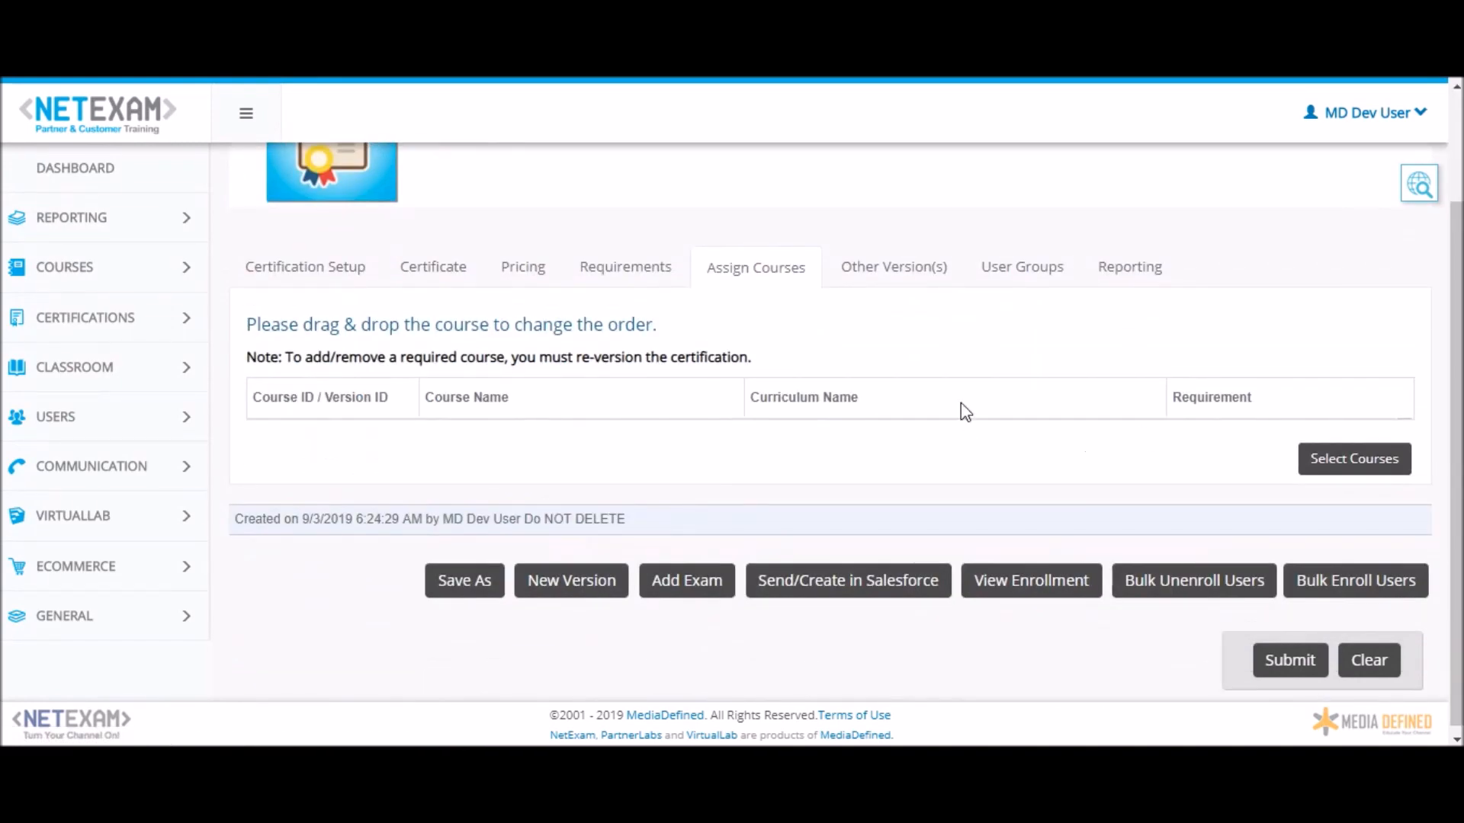
click(1355, 459)
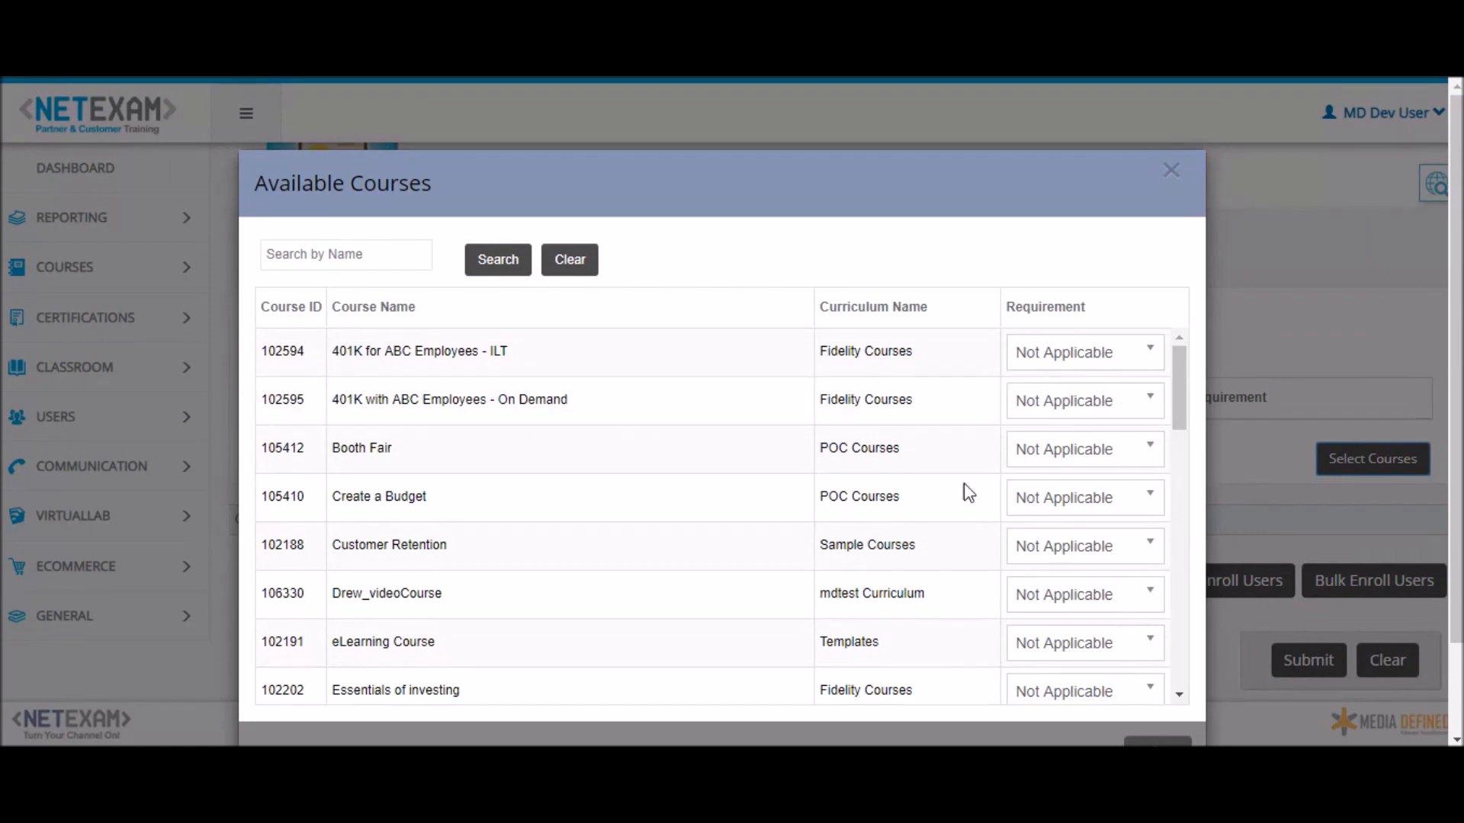
Add course 106330 from the mdtest Curriculum to the certification as Elective and close the course list.
scroll(963, 483, down, 1)
scroll(963, 483, down, 10)
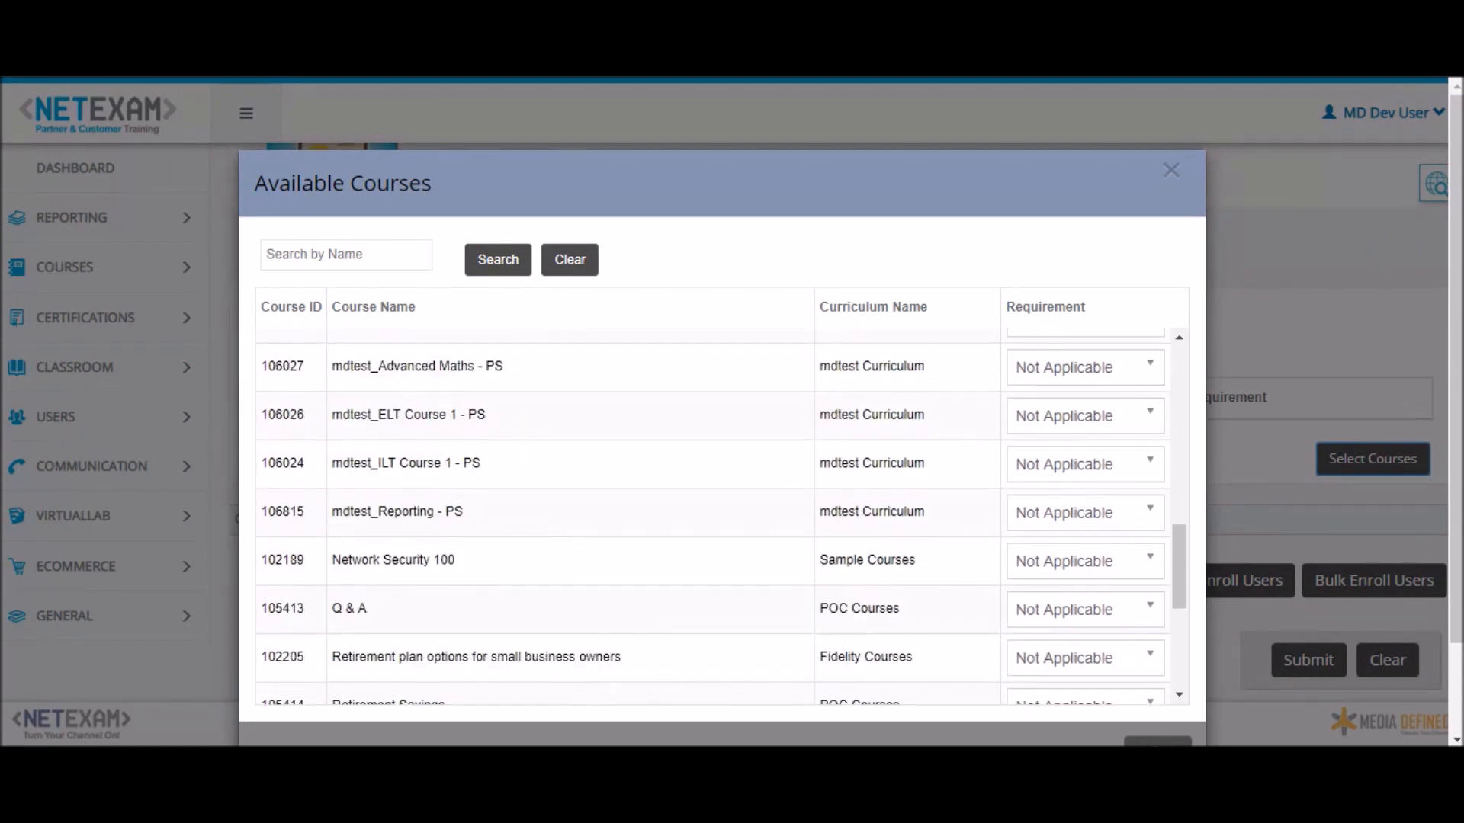
scroll(721, 515, down, 5)
scroll(722, 516, up, 10)
scroll(372, 458, up, 6)
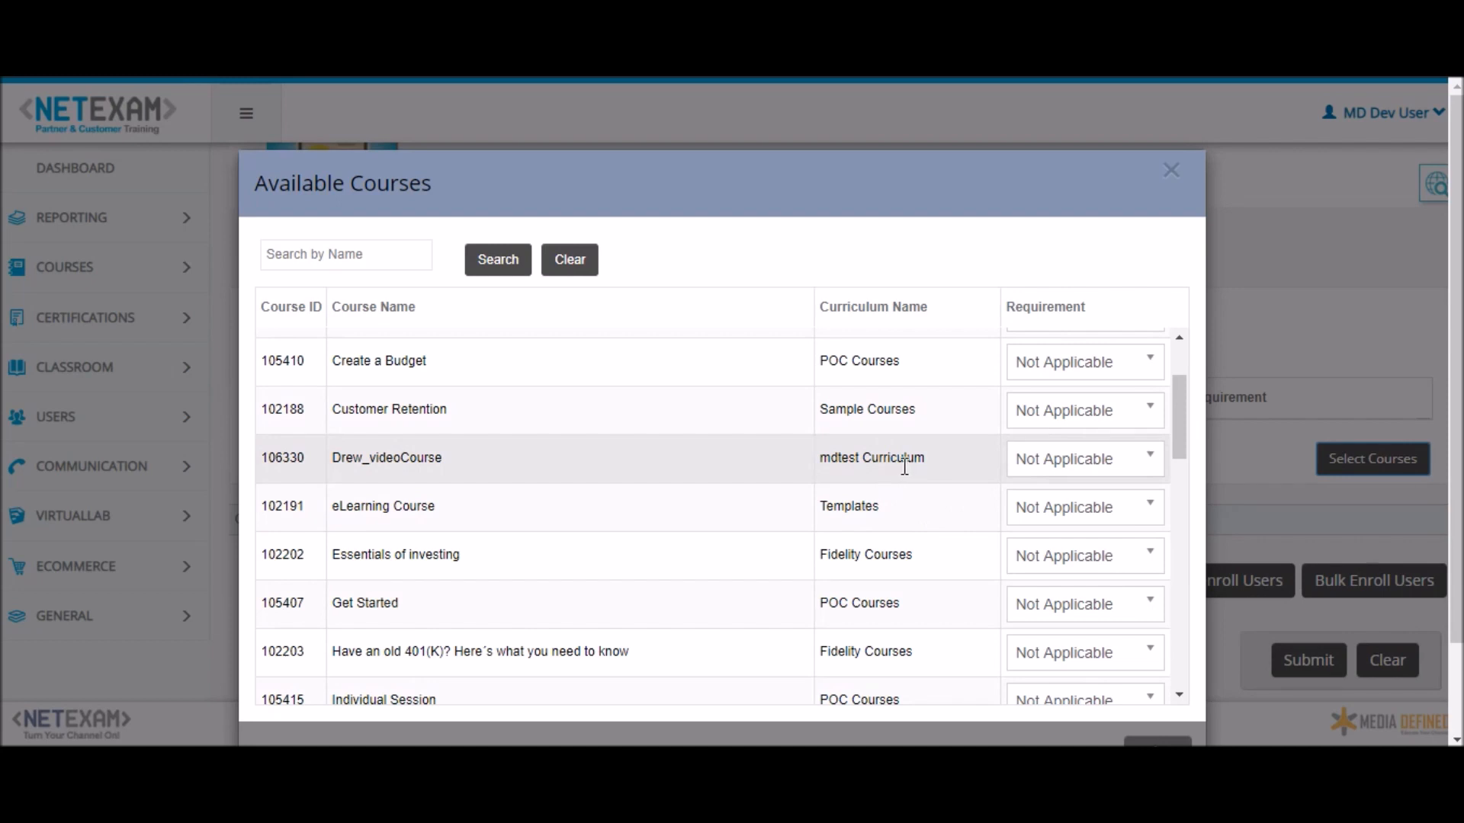
click(1068, 466)
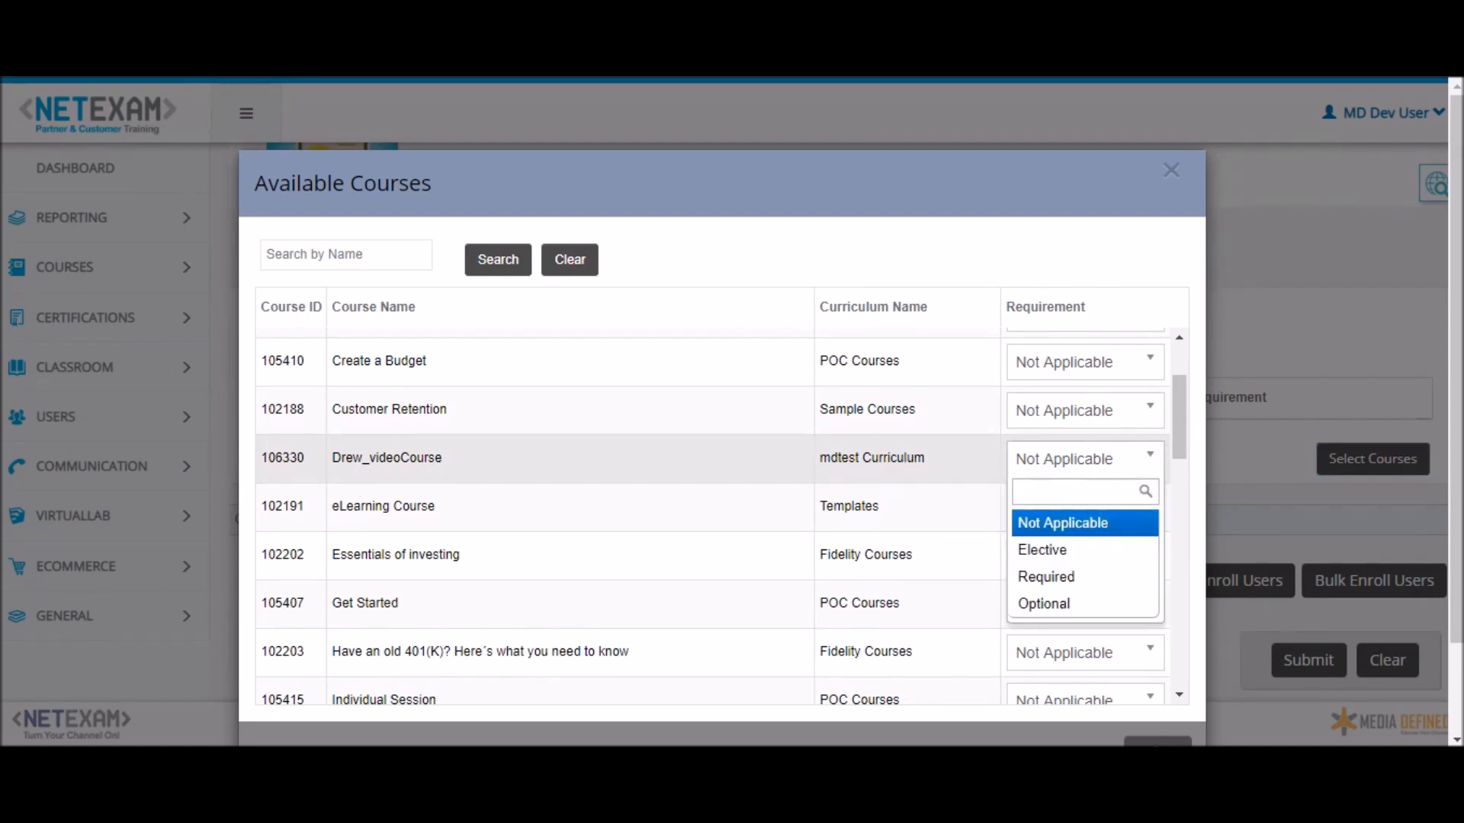
click(1059, 553)
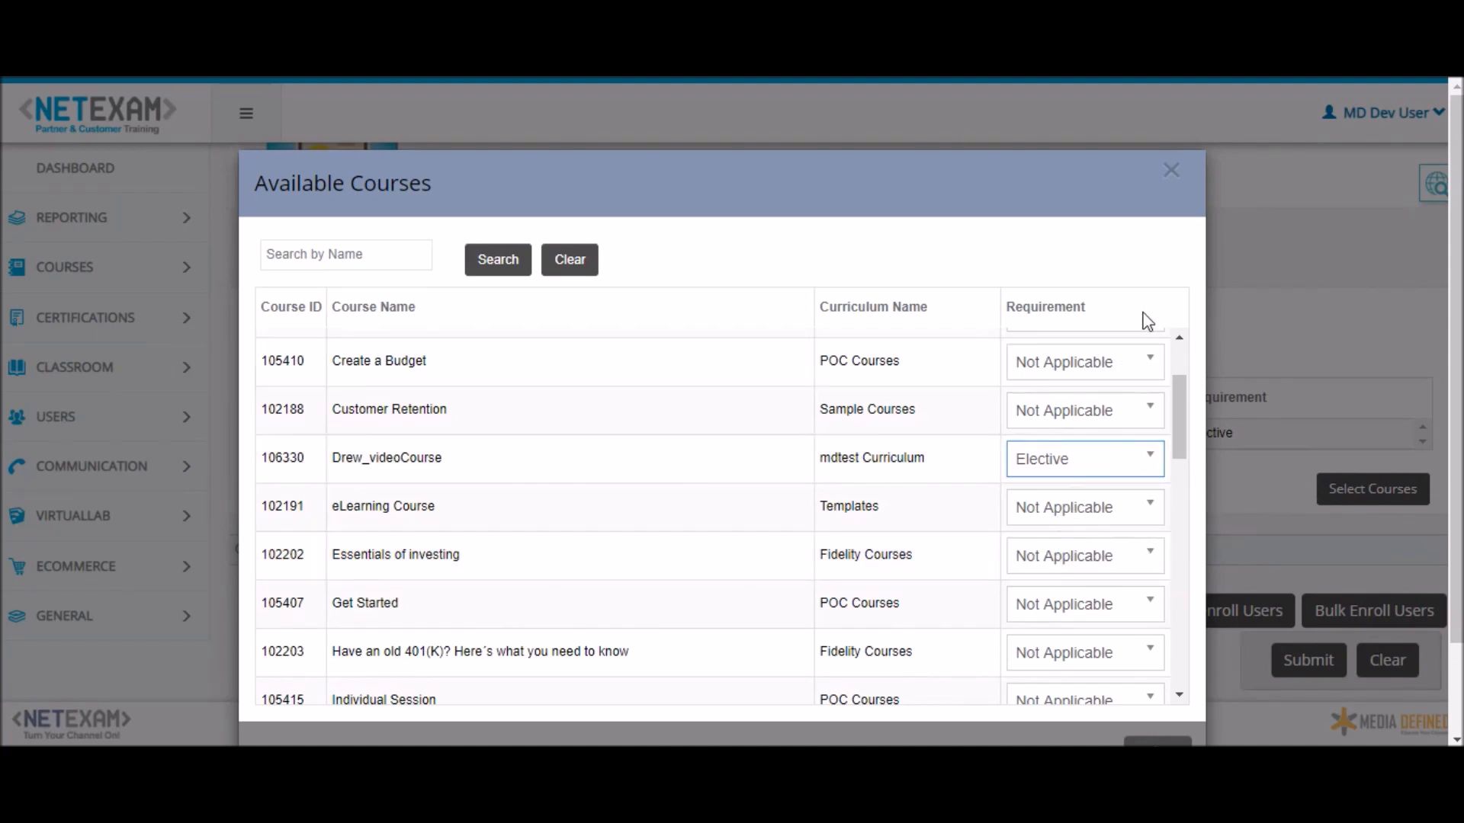
click(1170, 171)
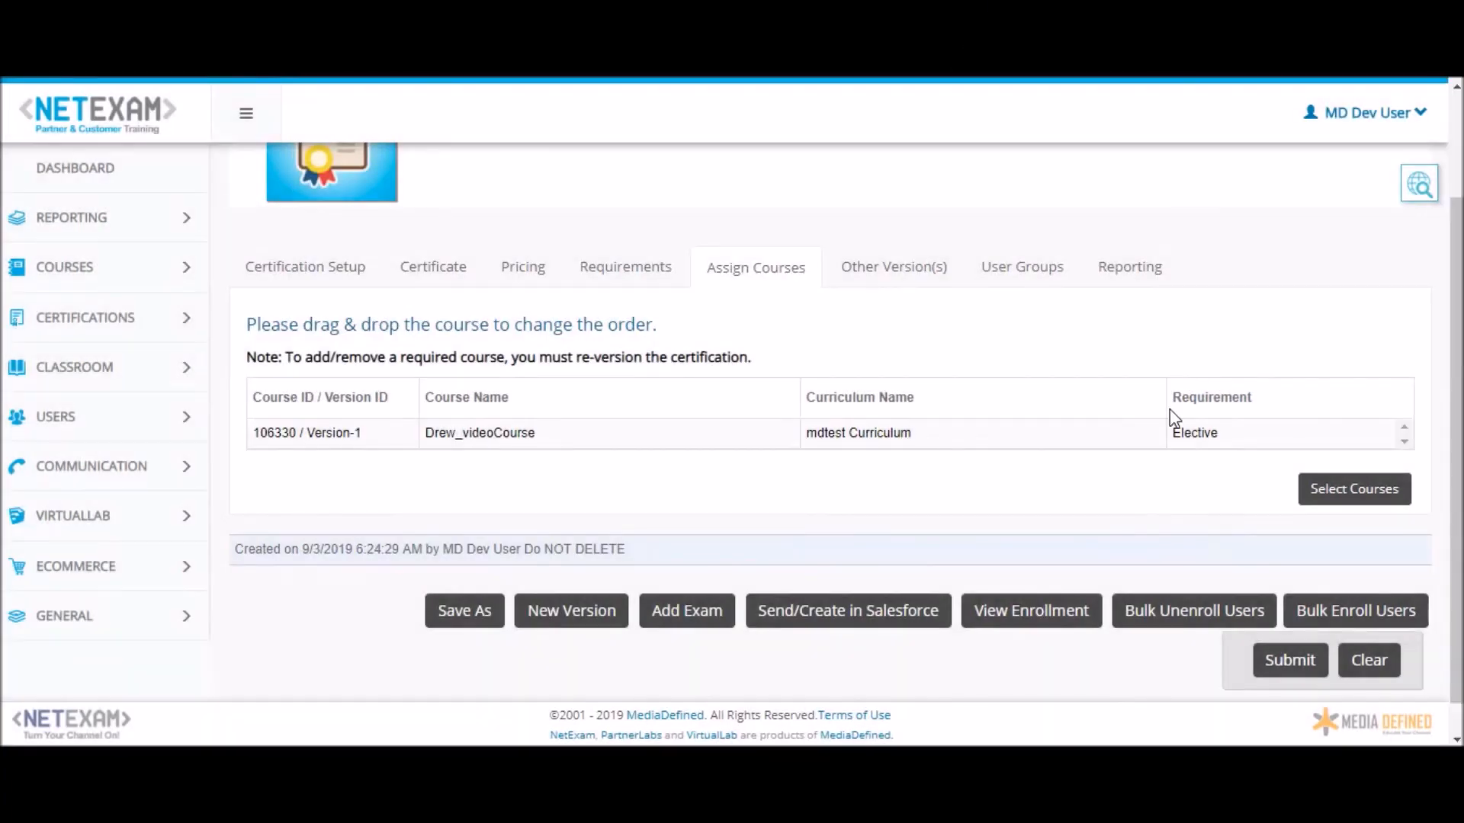
Submit the Video_test certification with its assigned course.
scroll(1189, 556, down, 1)
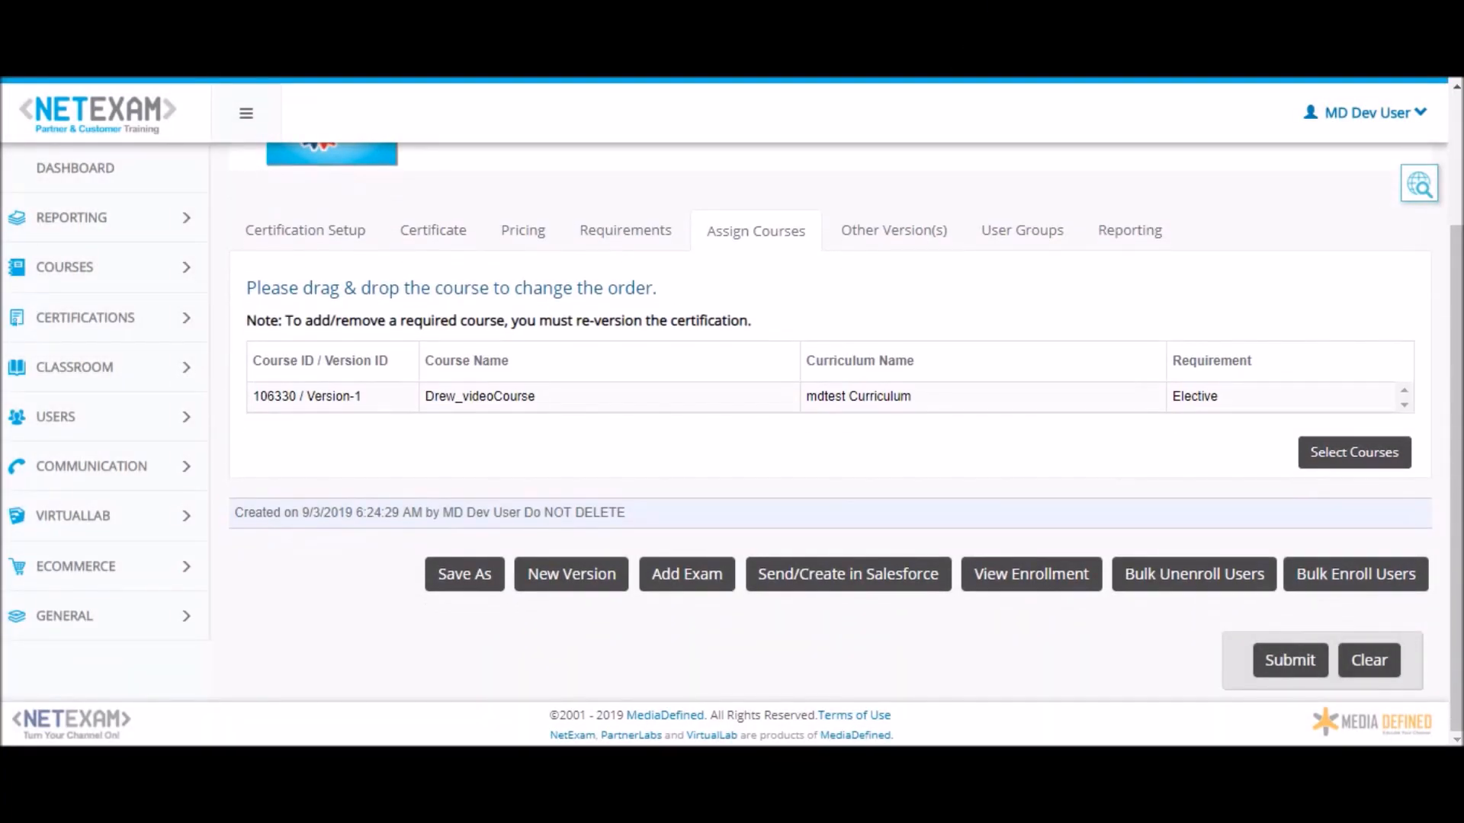
click(1264, 661)
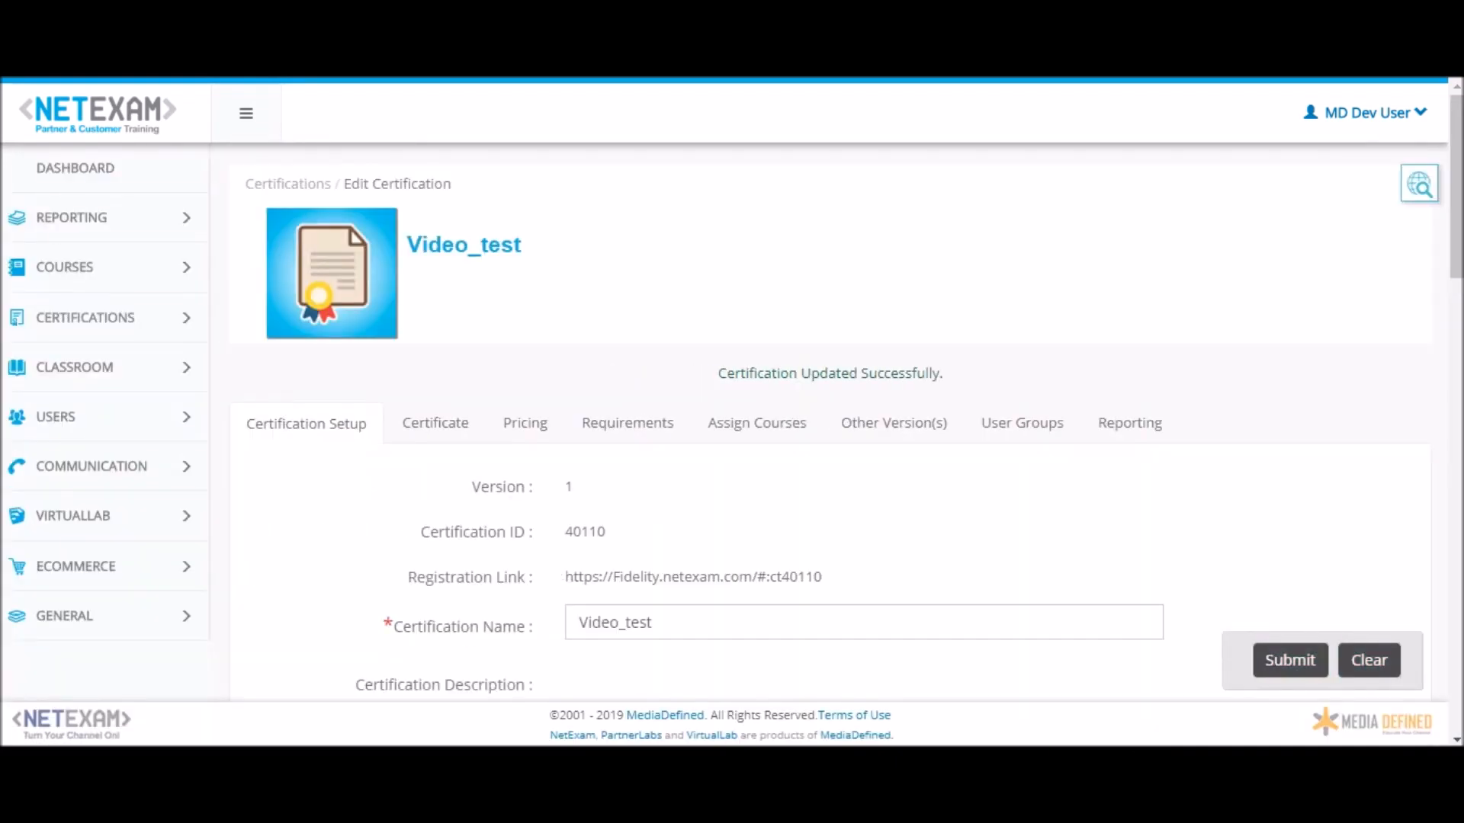
scroll(1111, 588, down, 12)
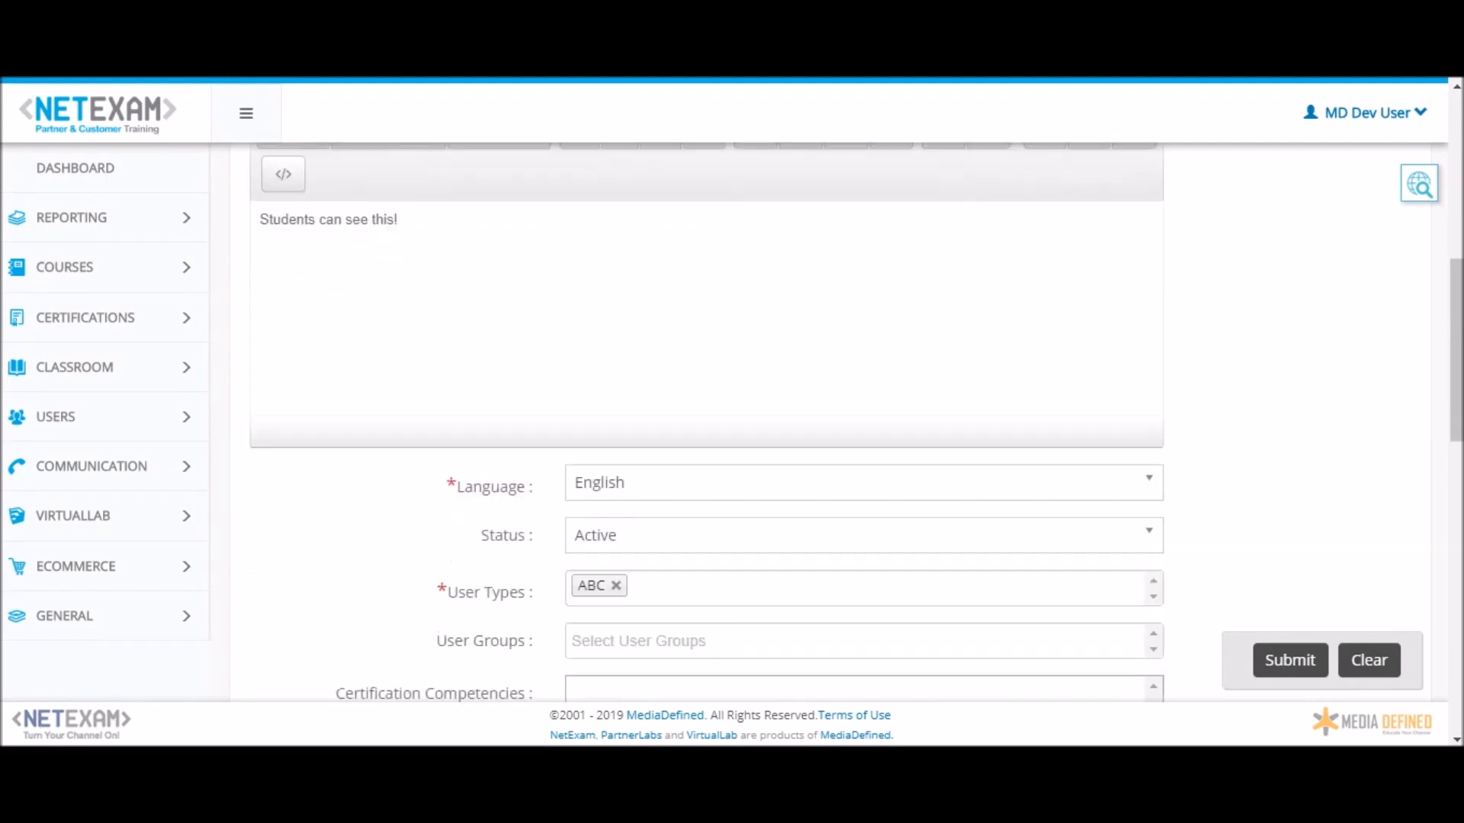
Review the Video_test certification's assigned courses and its certification setup.
scroll(1113, 564, up, 6)
scroll(1113, 564, up, 6)
click(772, 423)
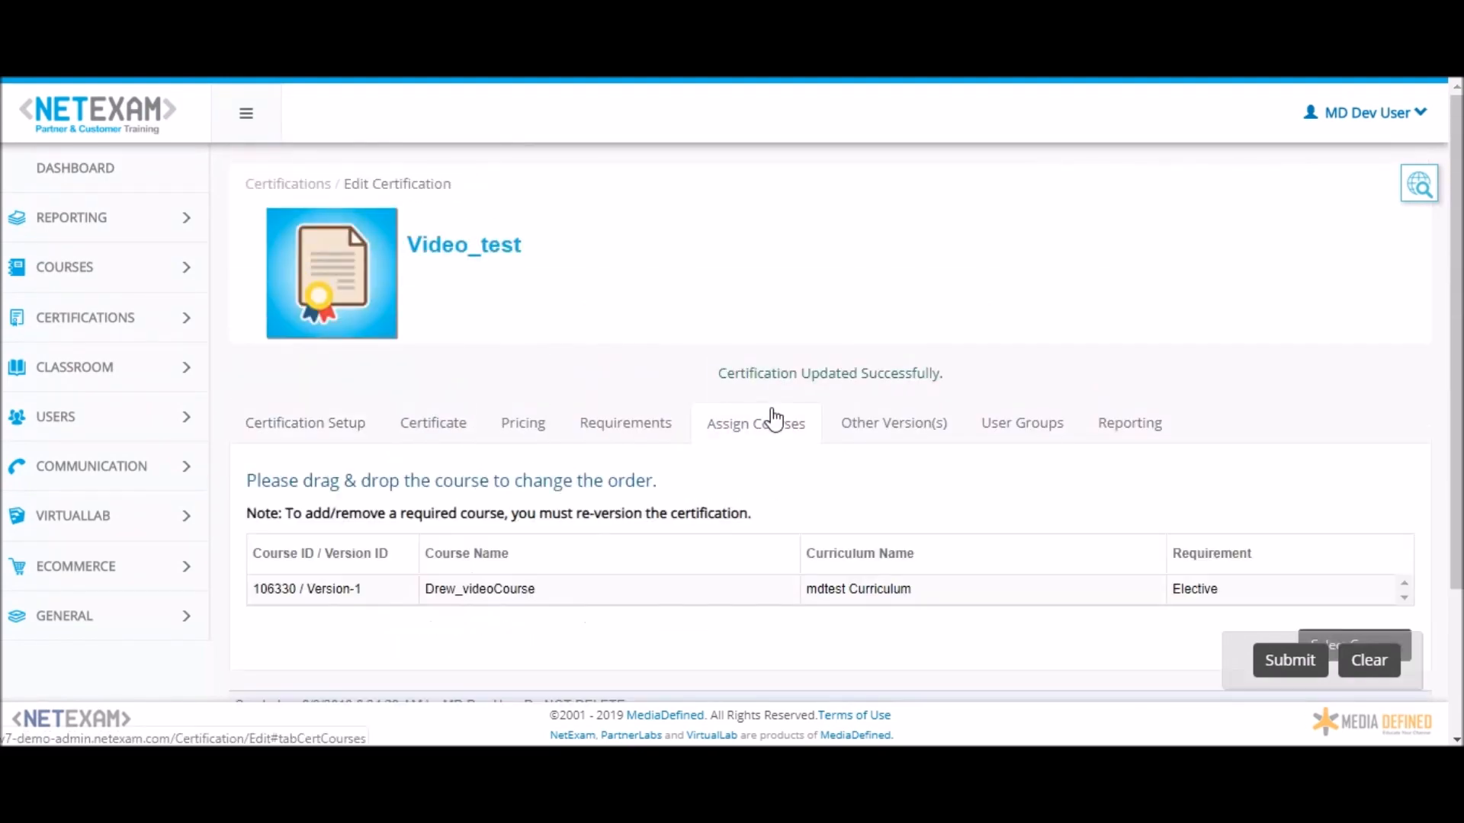
click(336, 421)
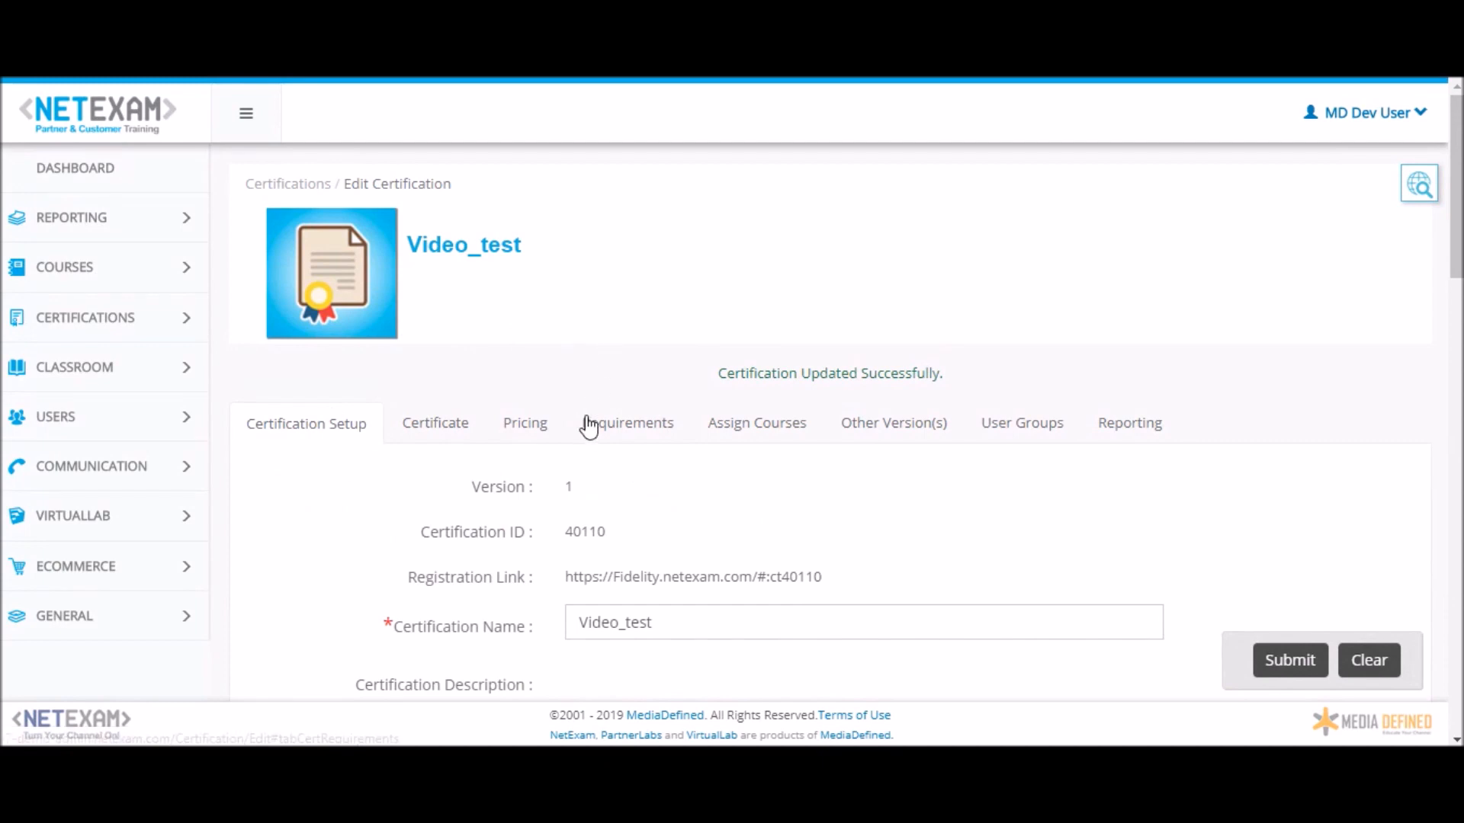
scroll(669, 416, down, 1)
scroll(668, 417, up, 1)
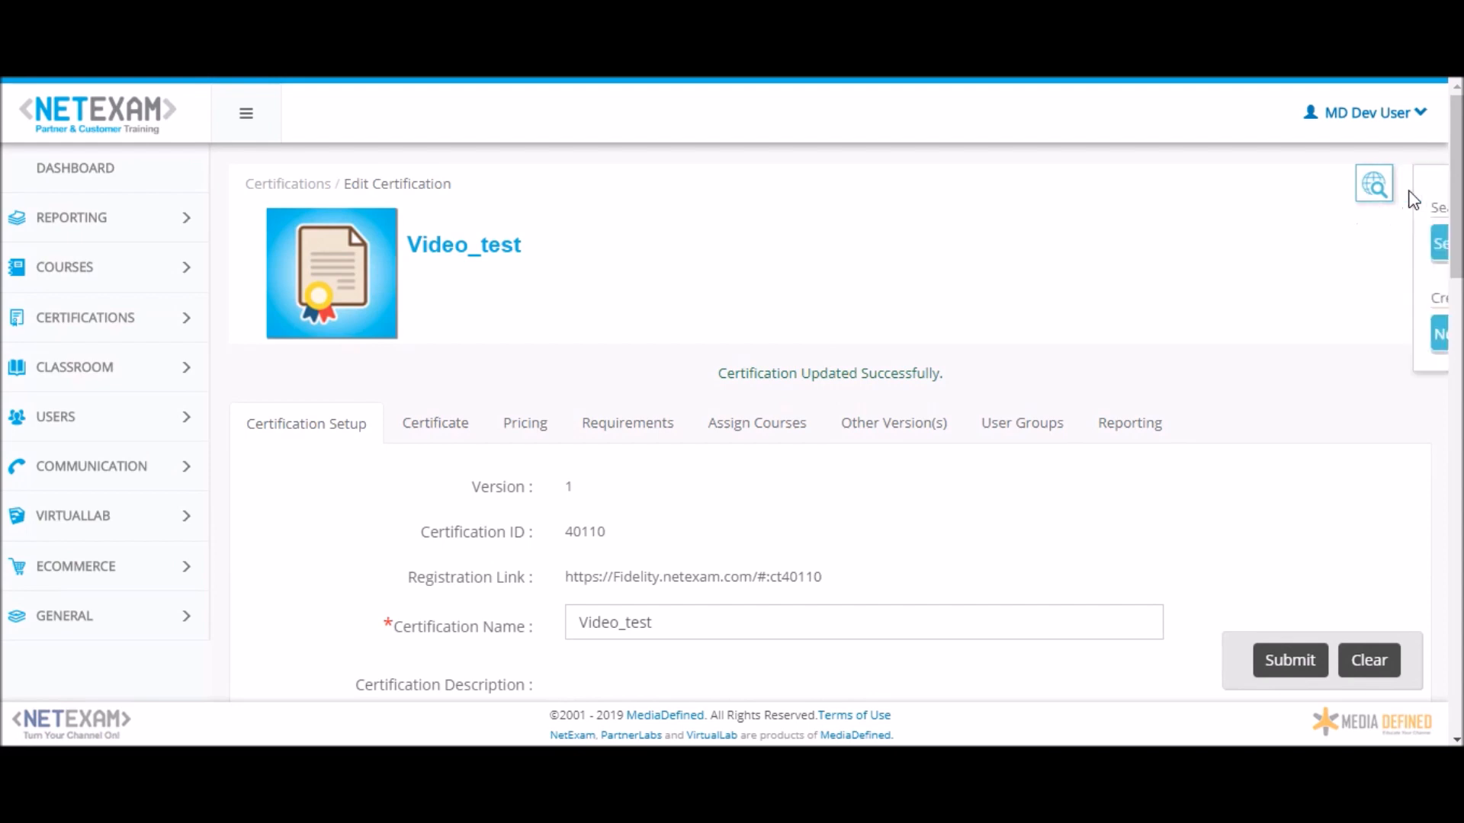
Search the site's users by the test learner's first name.
click(1412, 200)
click(1379, 242)
click(1353, 298)
click(1341, 297)
click(1297, 343)
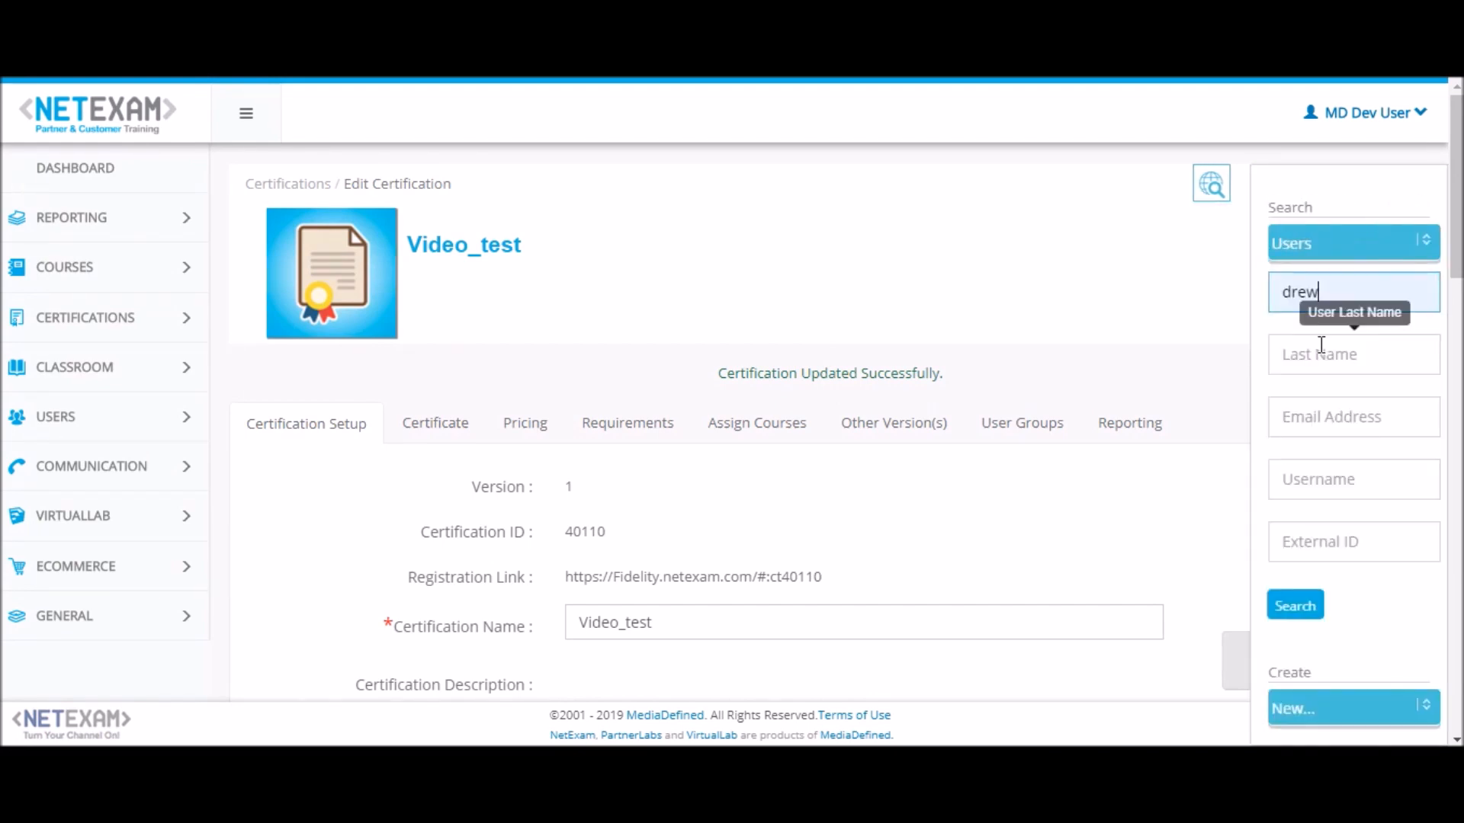
click(1295, 606)
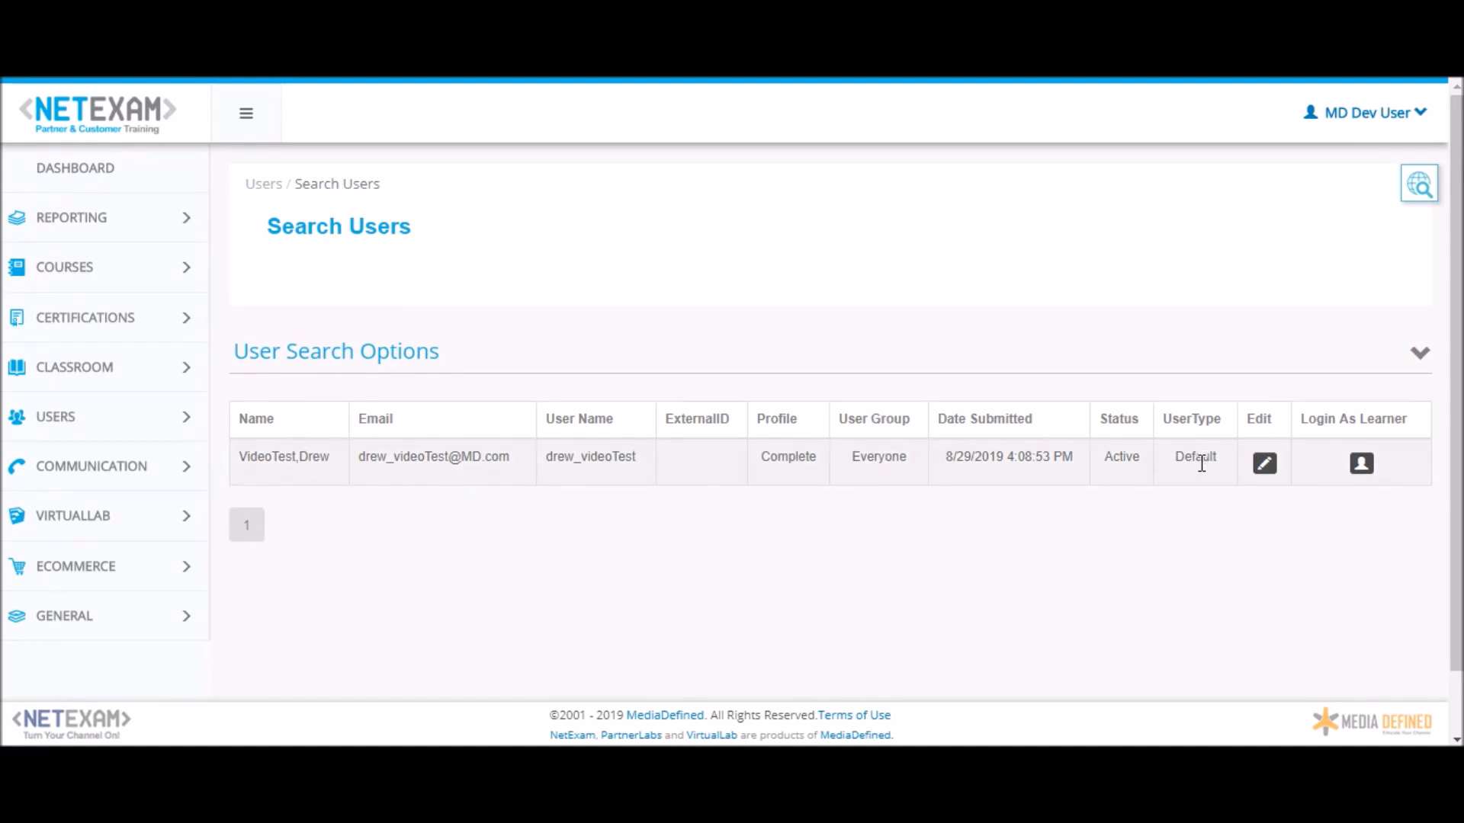
Open the test learner's profile for editing and check the assigned user type and user groups.
right_click(1264, 462)
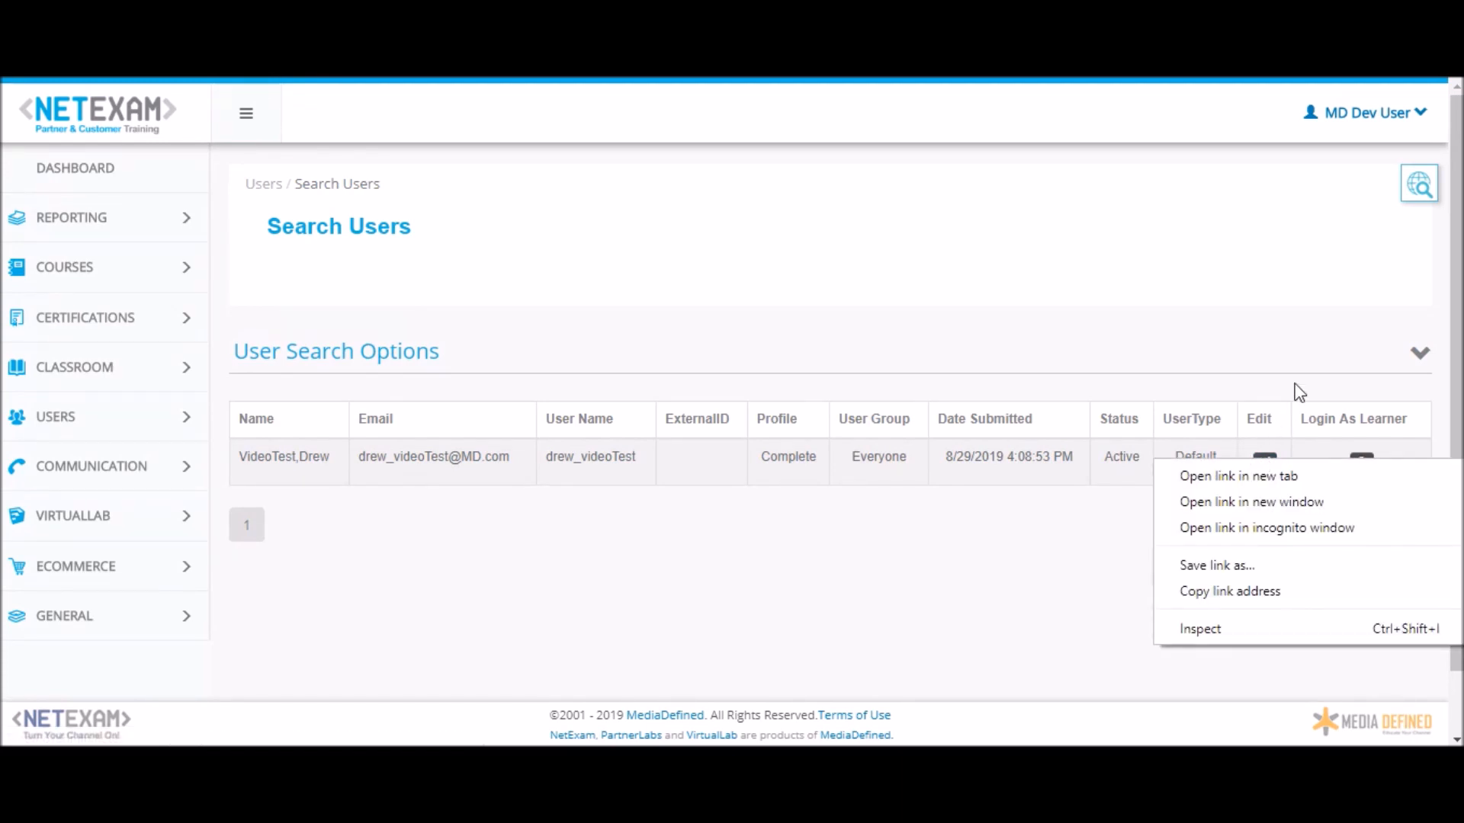
click(1296, 361)
click(1266, 464)
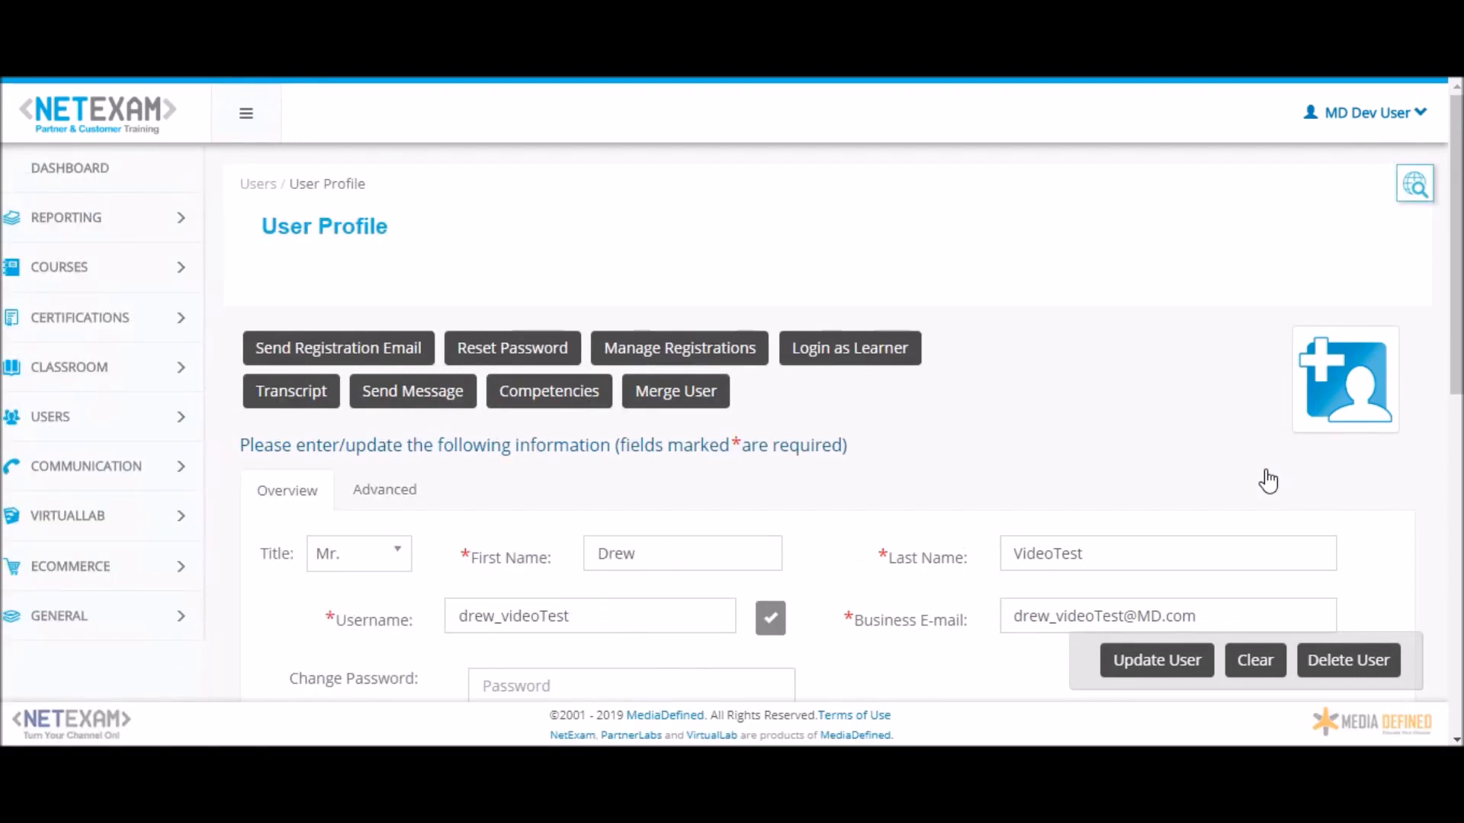
scroll(1268, 480, down, 3)
scroll(1268, 481, down, 1)
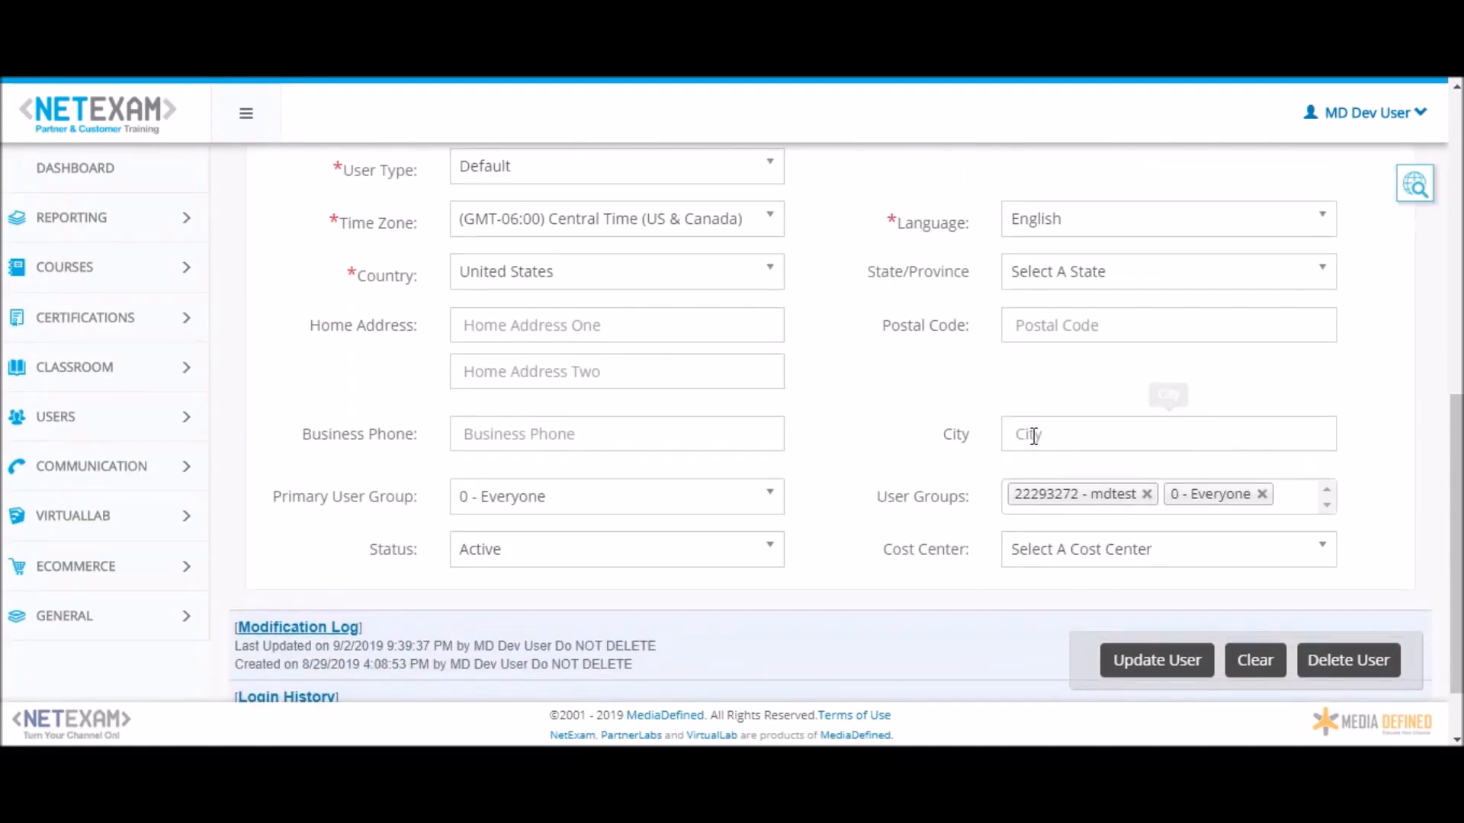
scroll(835, 259, up, 1)
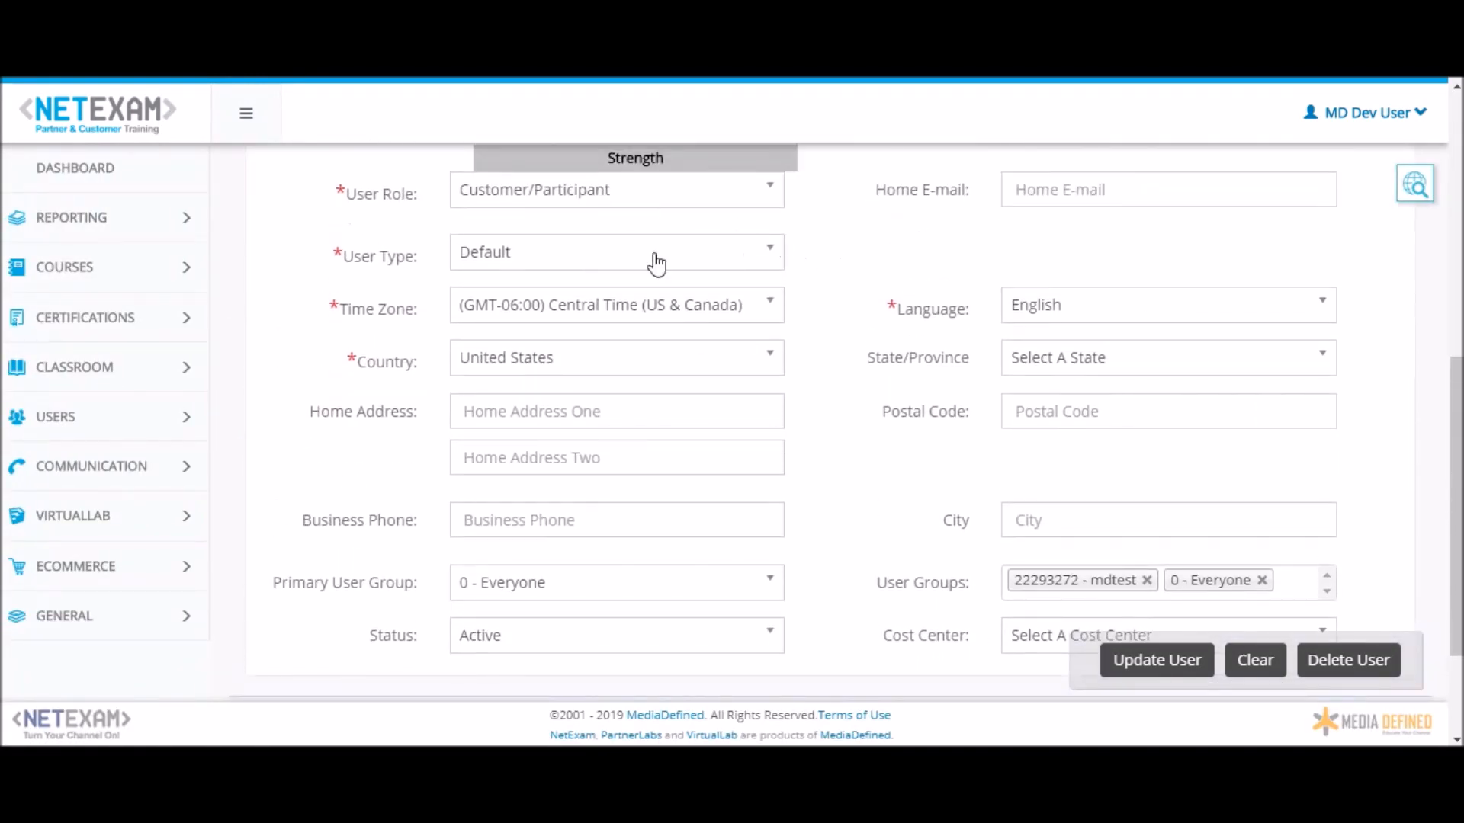
scroll(834, 411, up, 7)
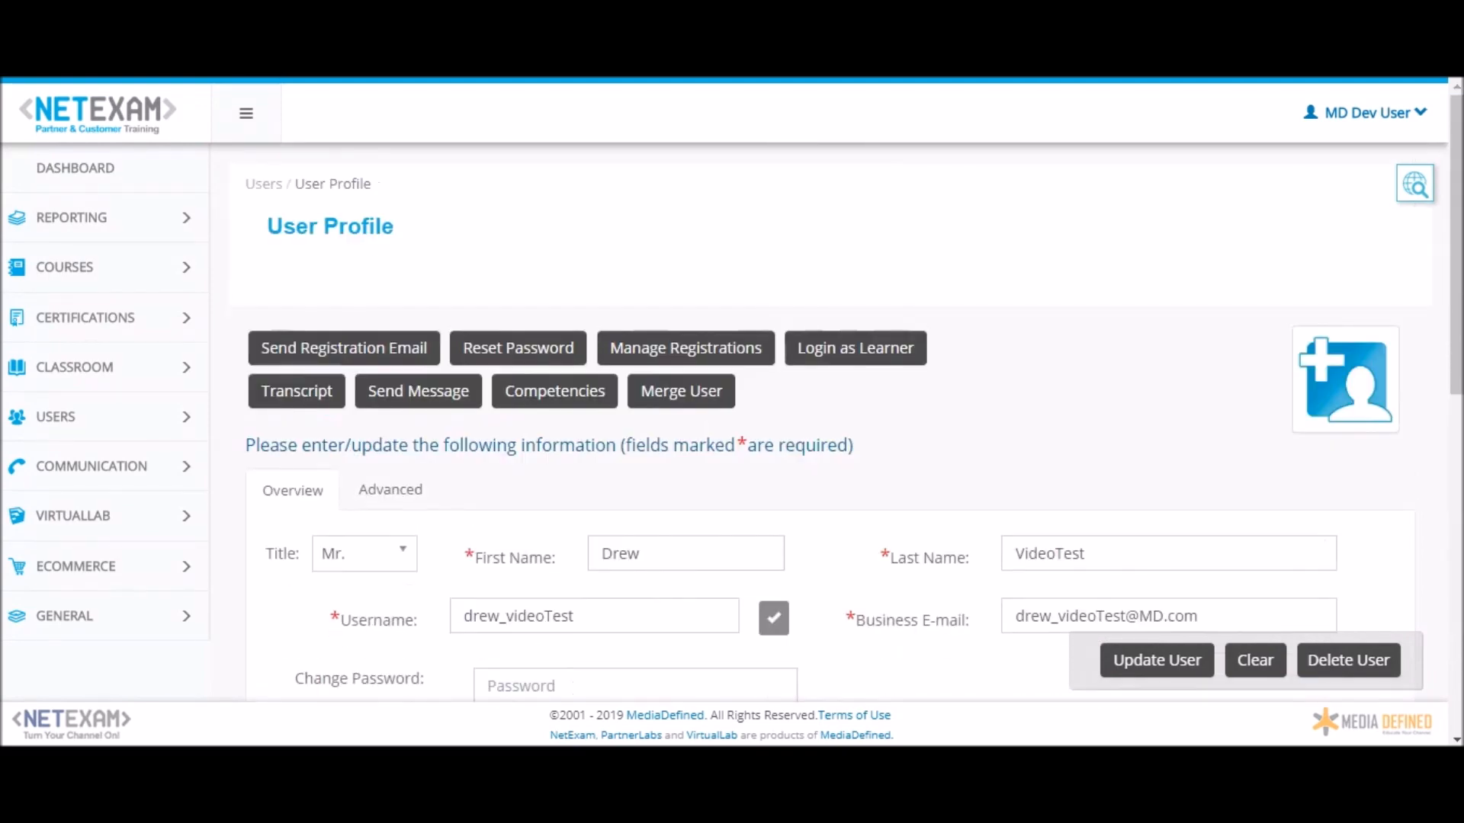
Log in as the learner and look through the recommended and best rated courses under My Courses.
click(870, 355)
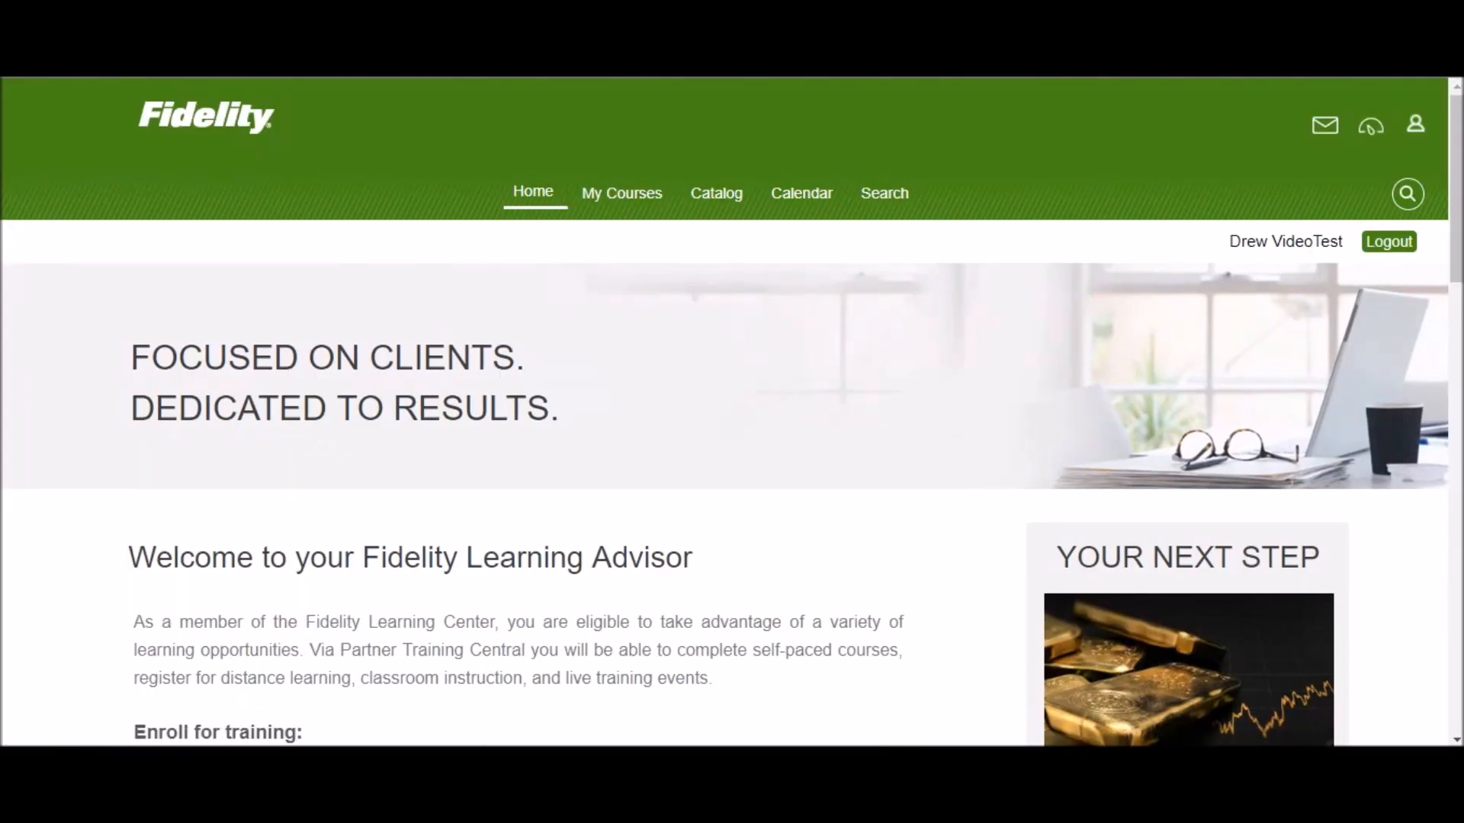
click(634, 190)
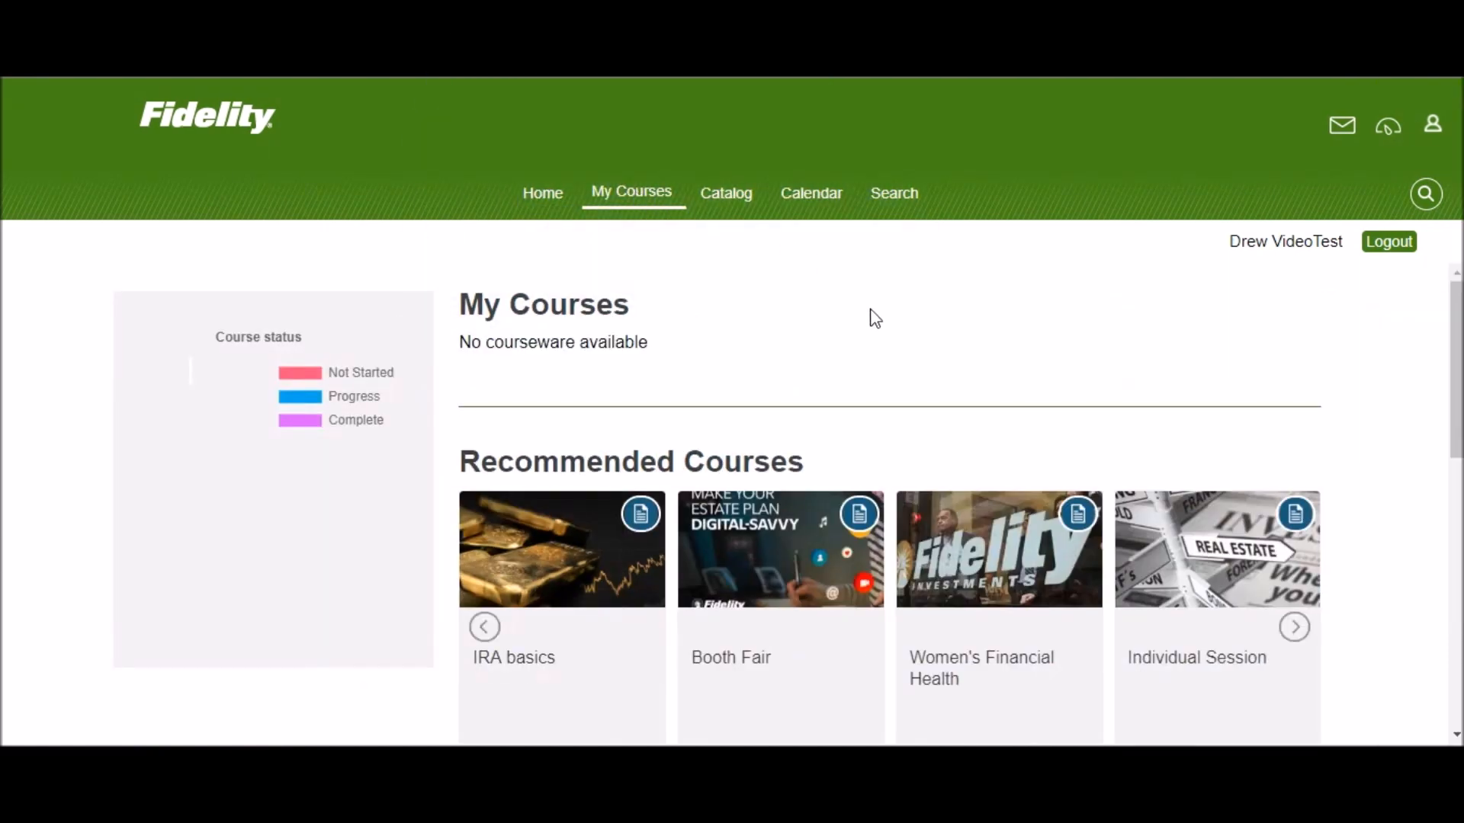
scroll(869, 313, down, 2)
click(1301, 464)
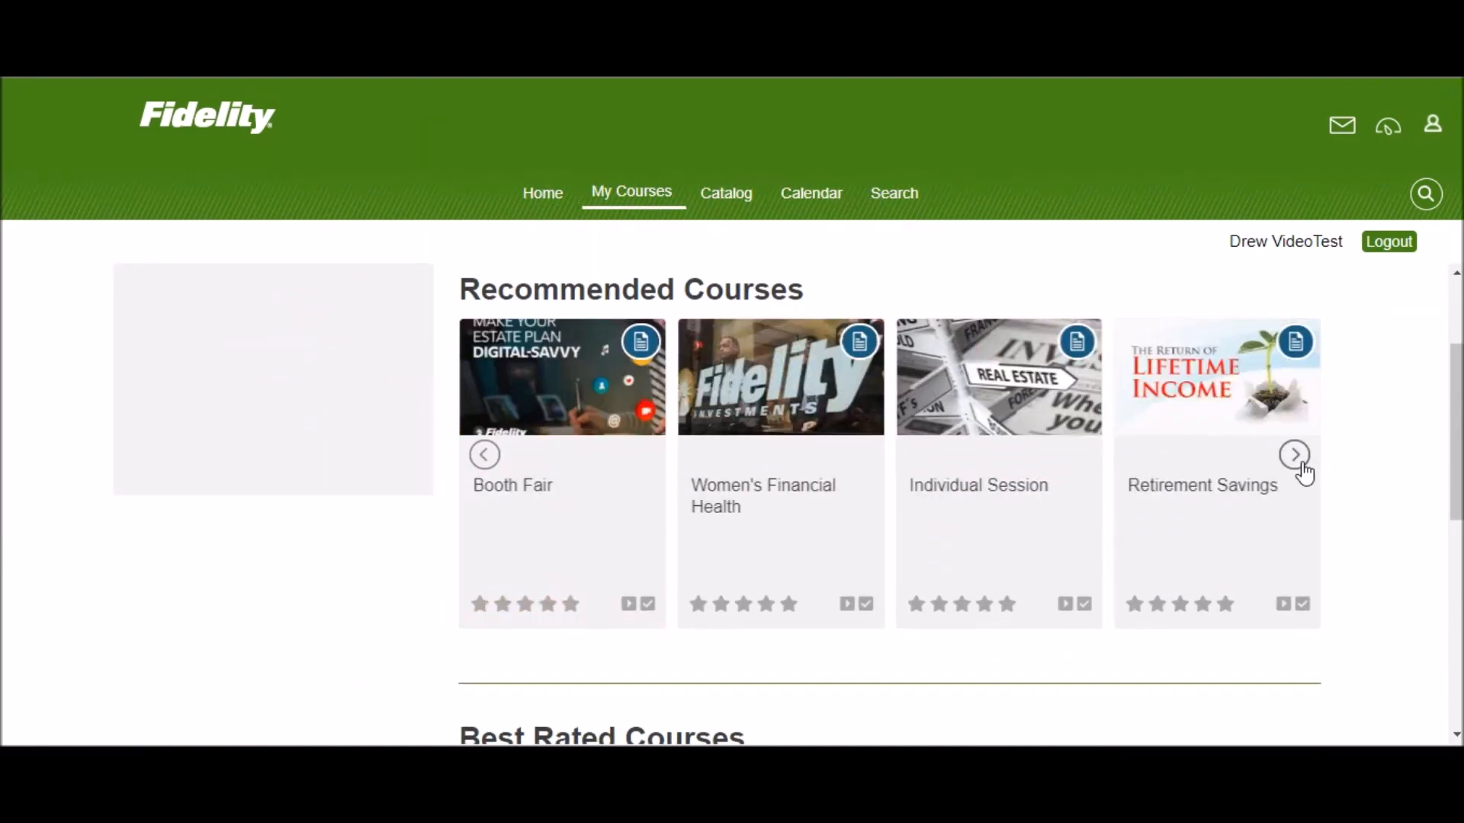
click(1301, 464)
click(1300, 464)
click(1300, 463)
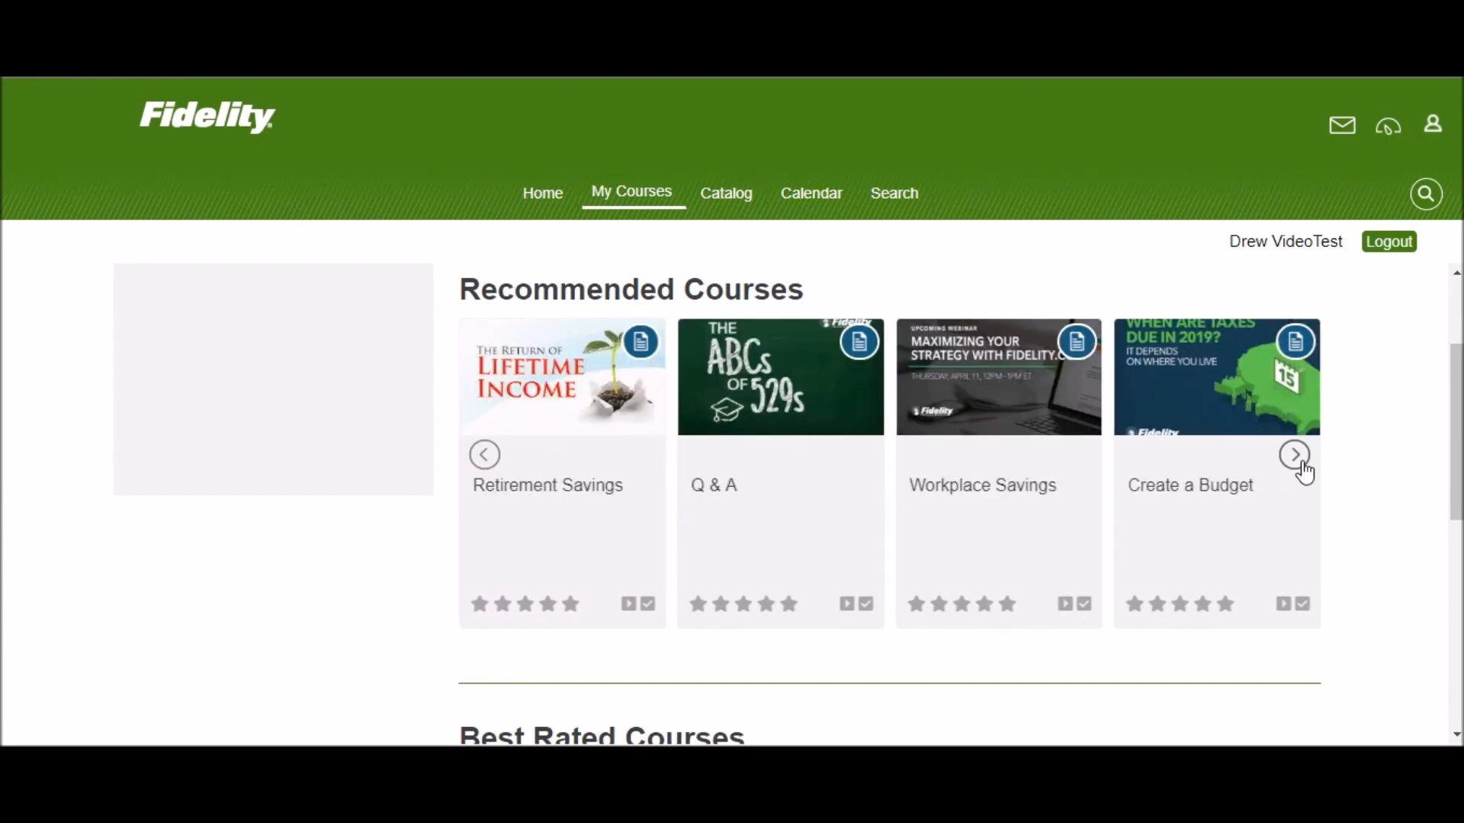
click(1301, 464)
click(1301, 463)
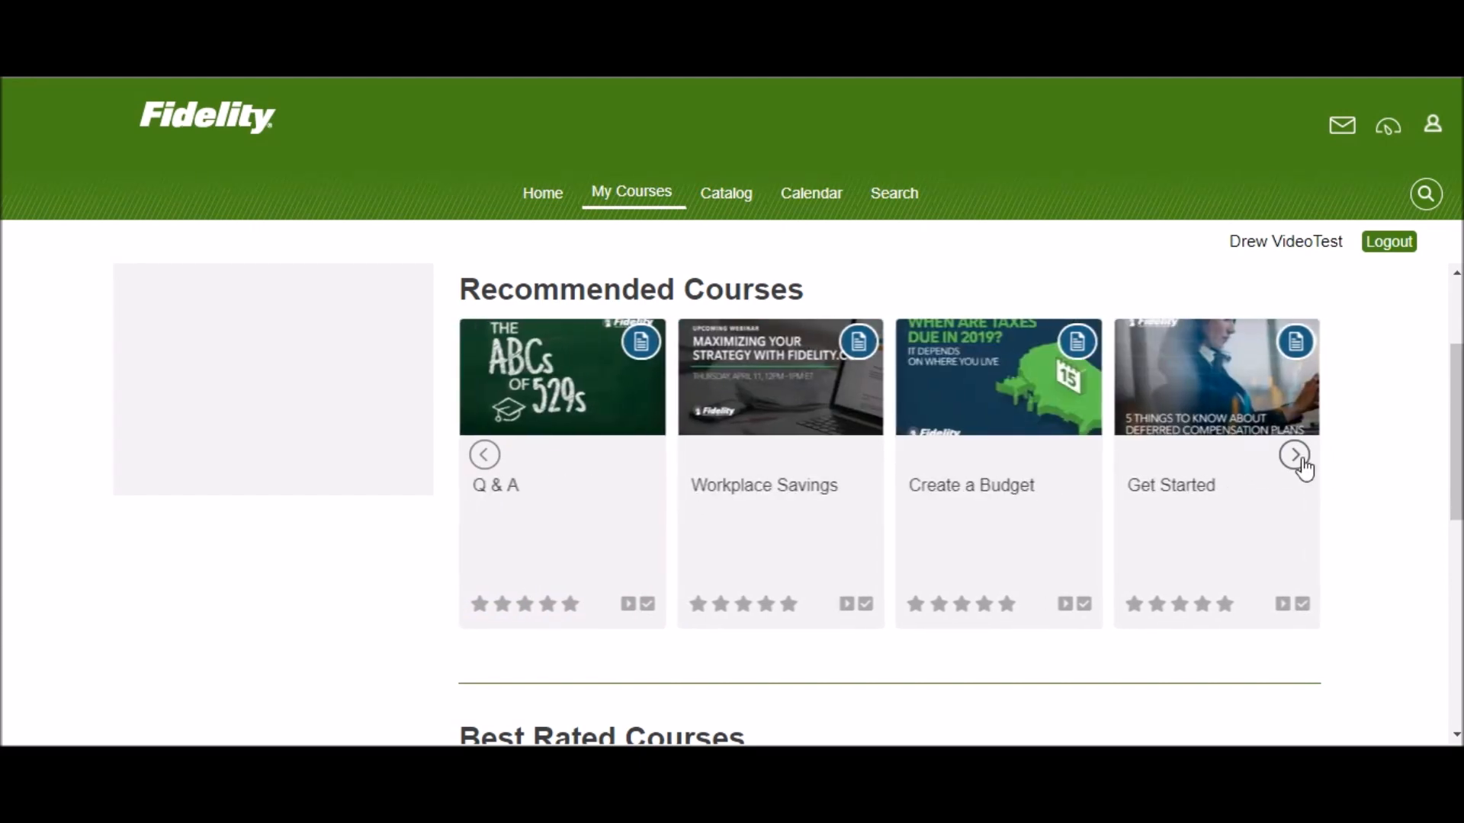
scroll(1349, 438, down, 5)
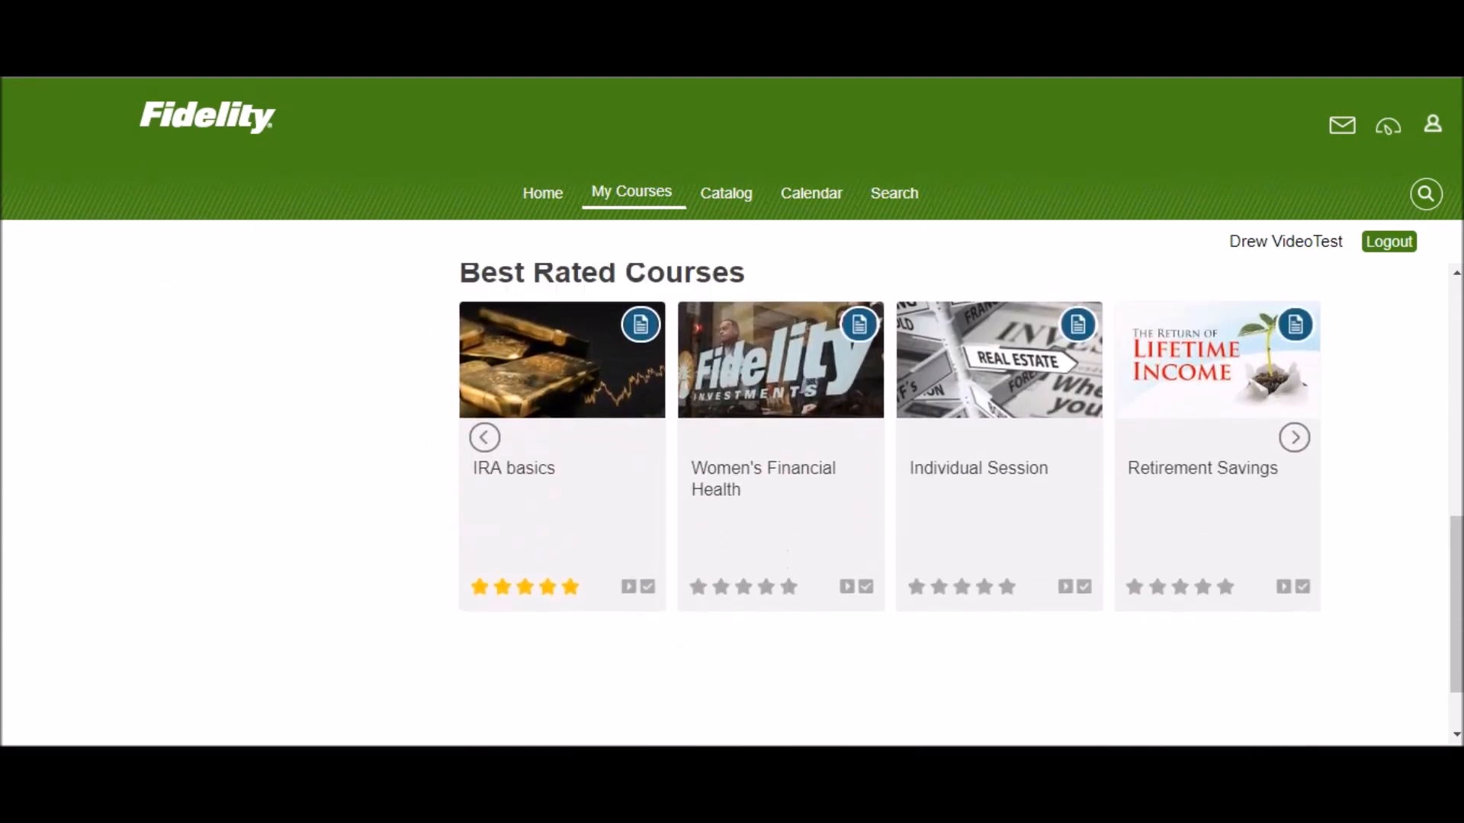
scroll(1349, 438, up, 5)
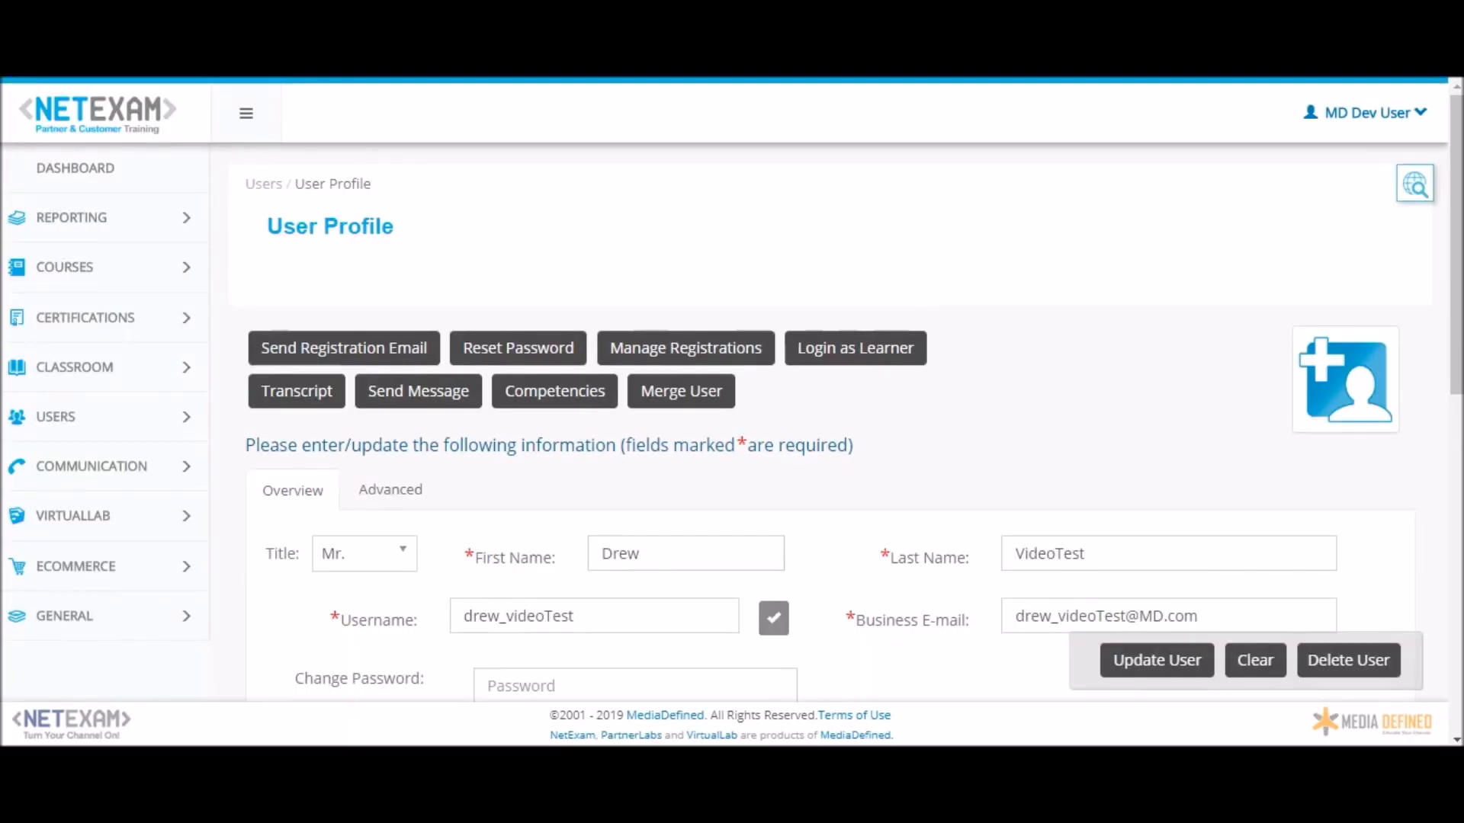
Return to the admin site and open the Video_test certification for editing at its user types and user groups.
click(170, 336)
click(141, 390)
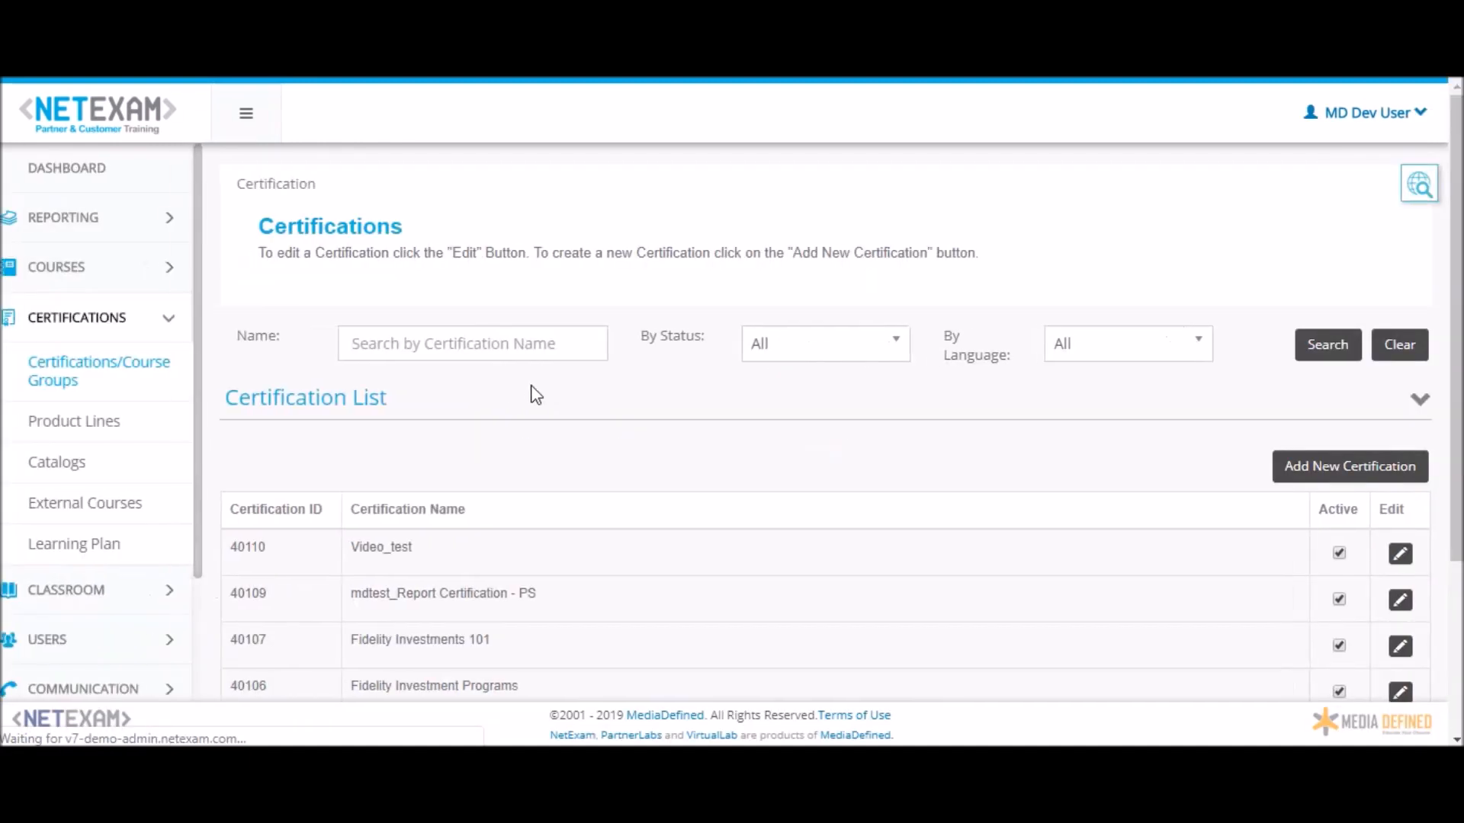
click(1402, 556)
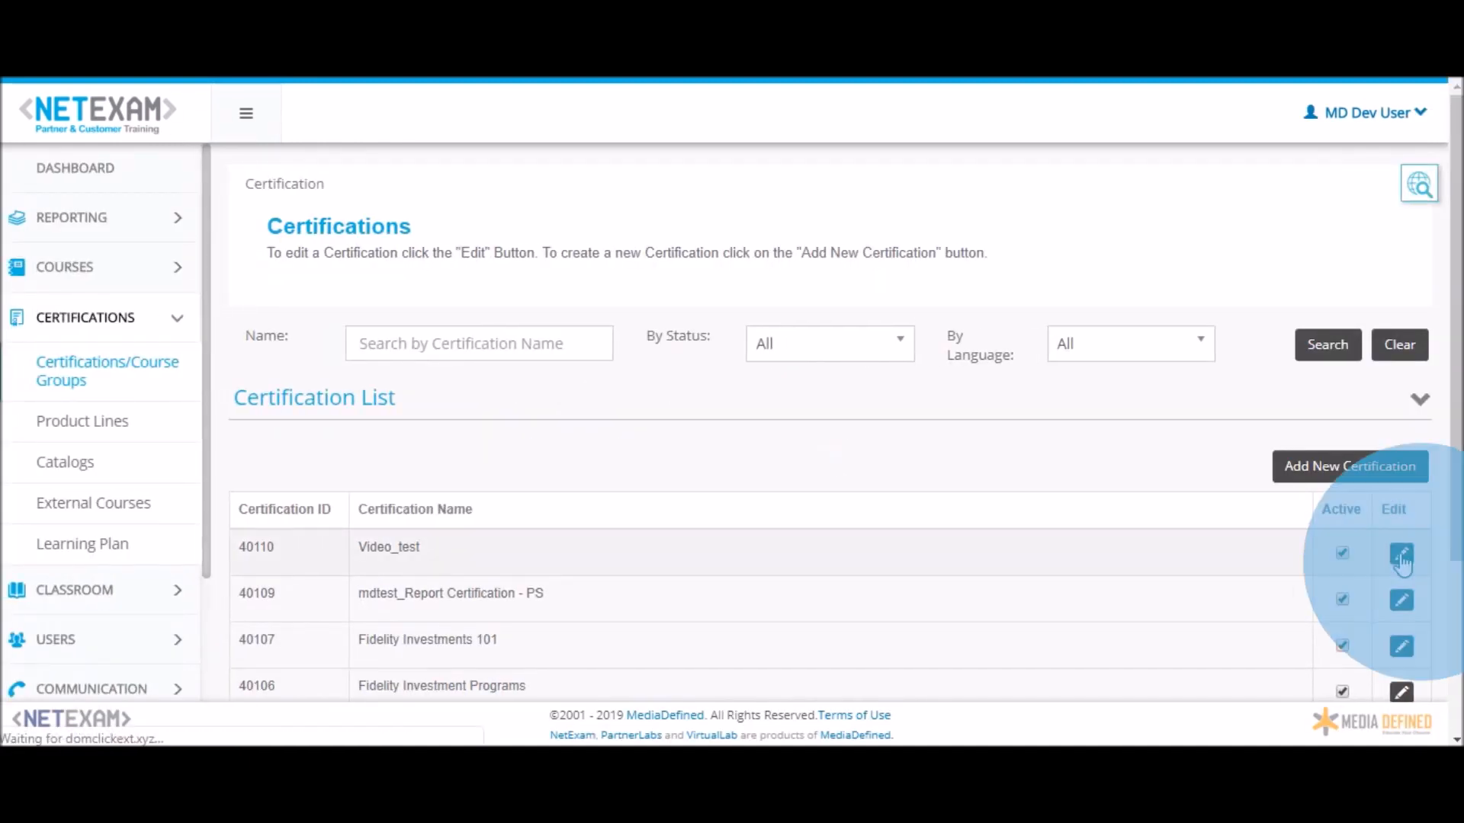
scroll(1401, 563, down, 5)
scroll(1403, 564, down, 1)
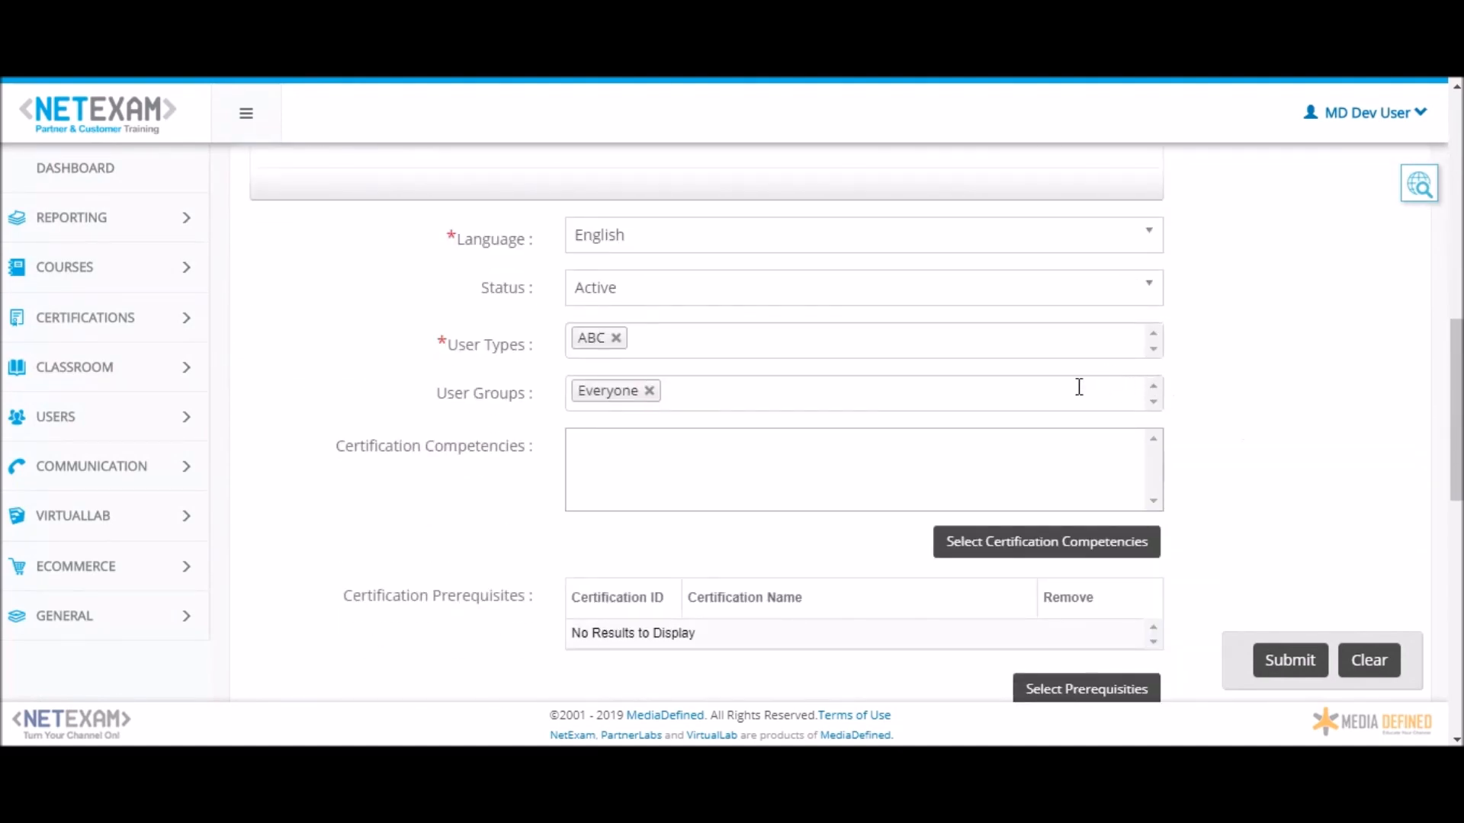
Add the Default user type and the mdtest user group to the certification and submit it.
click(1026, 343)
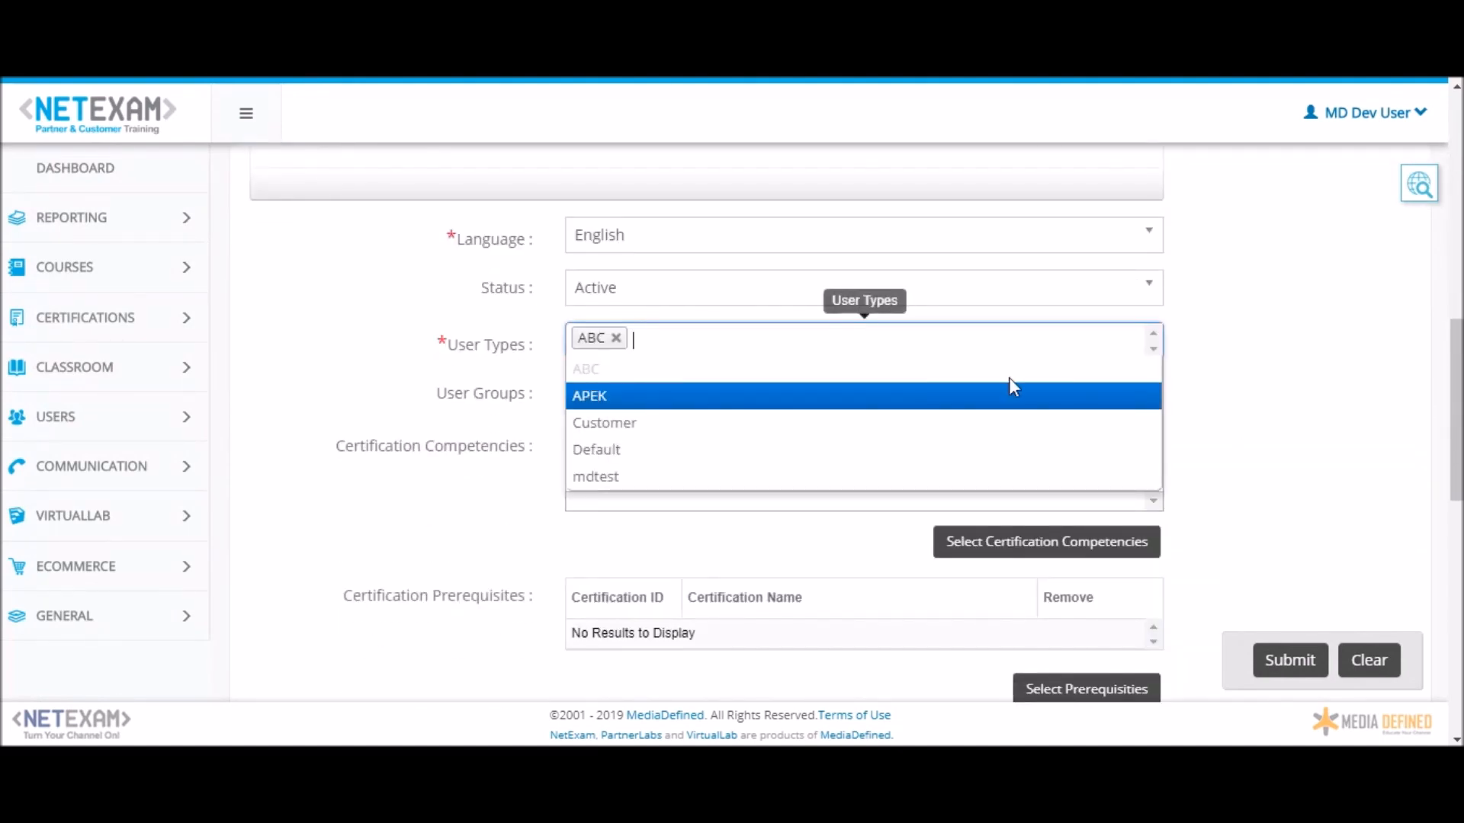
click(985, 448)
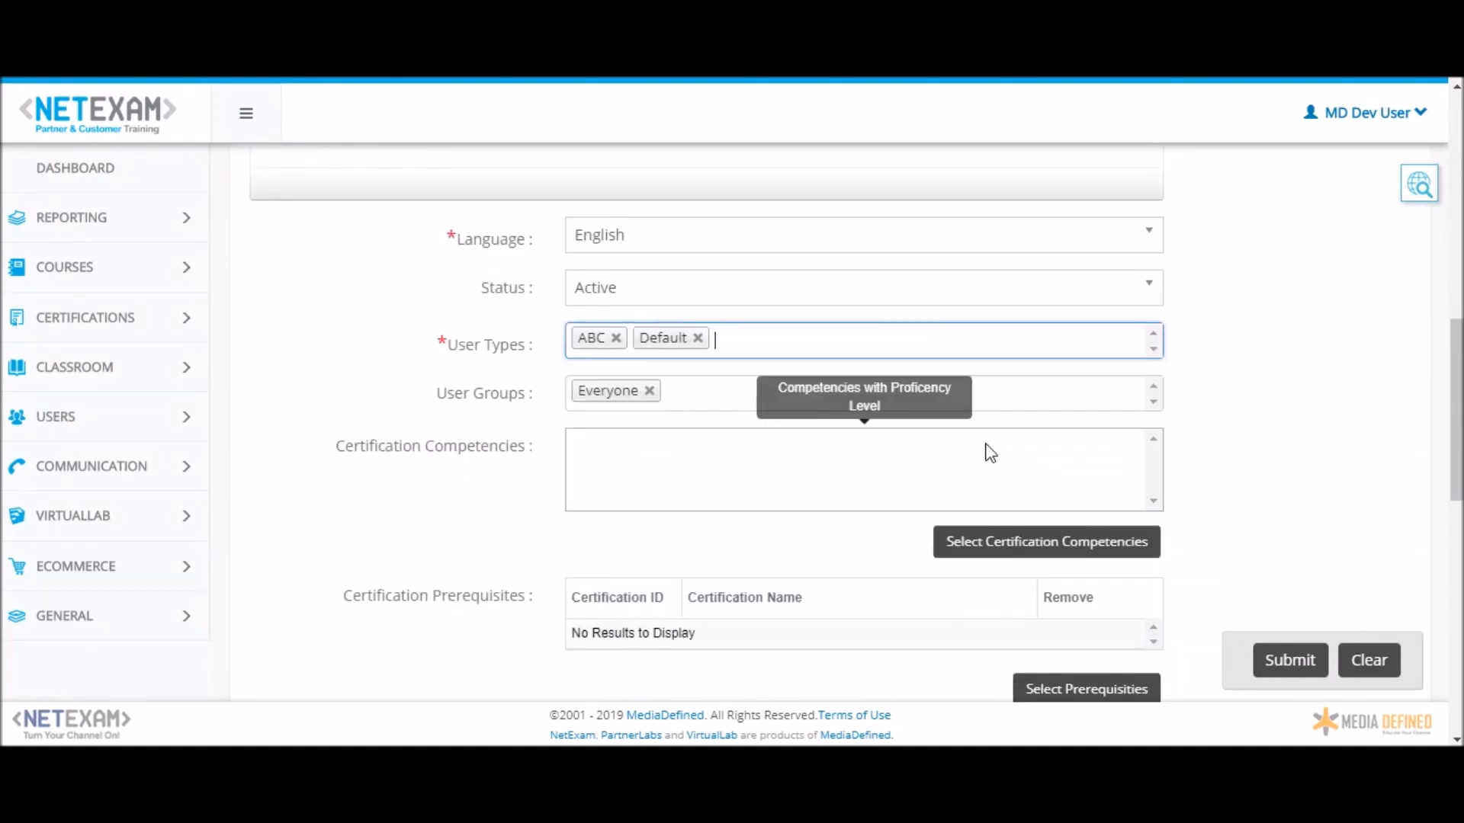
click(1061, 394)
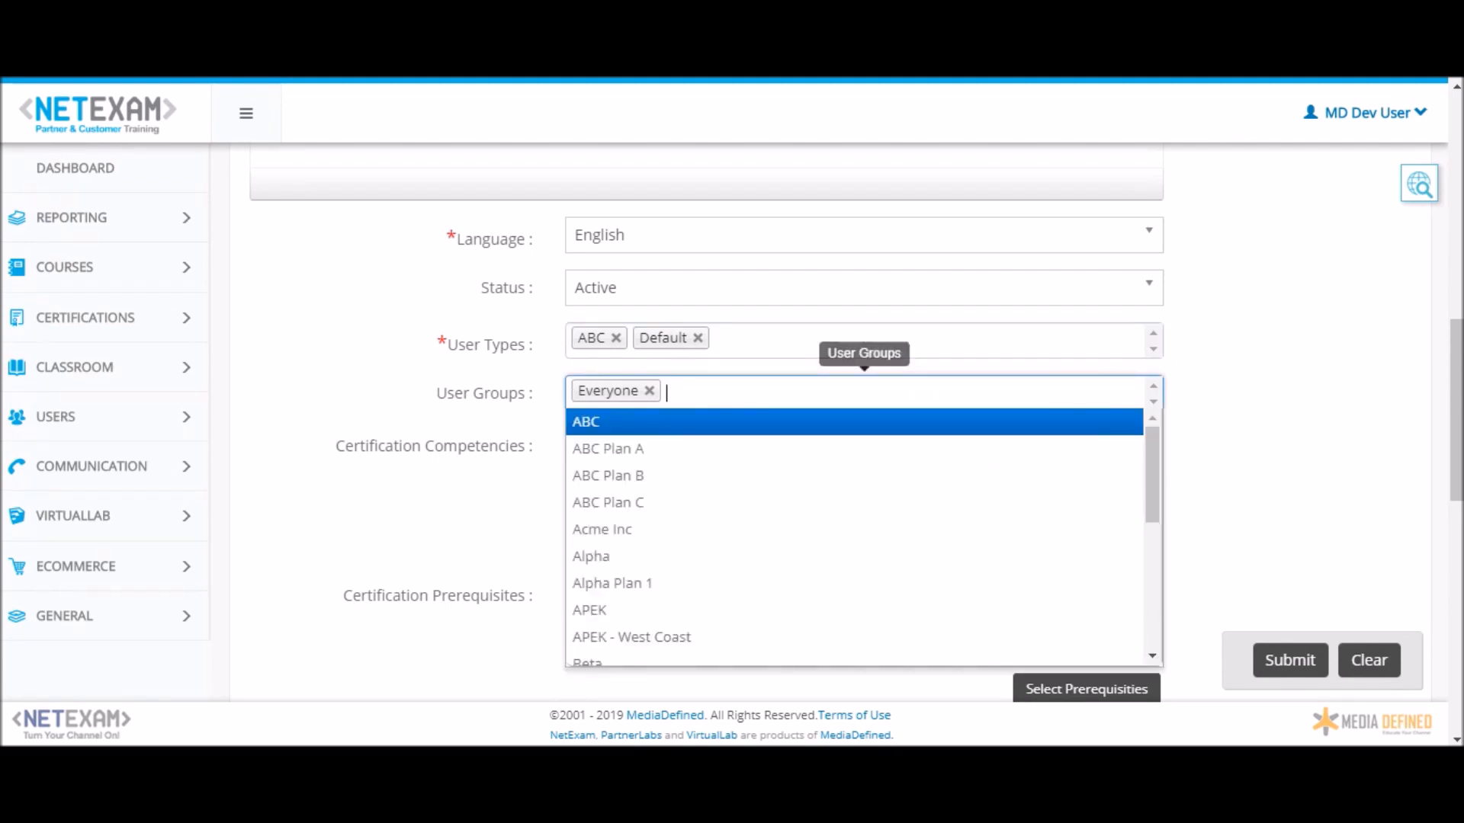
text(md)
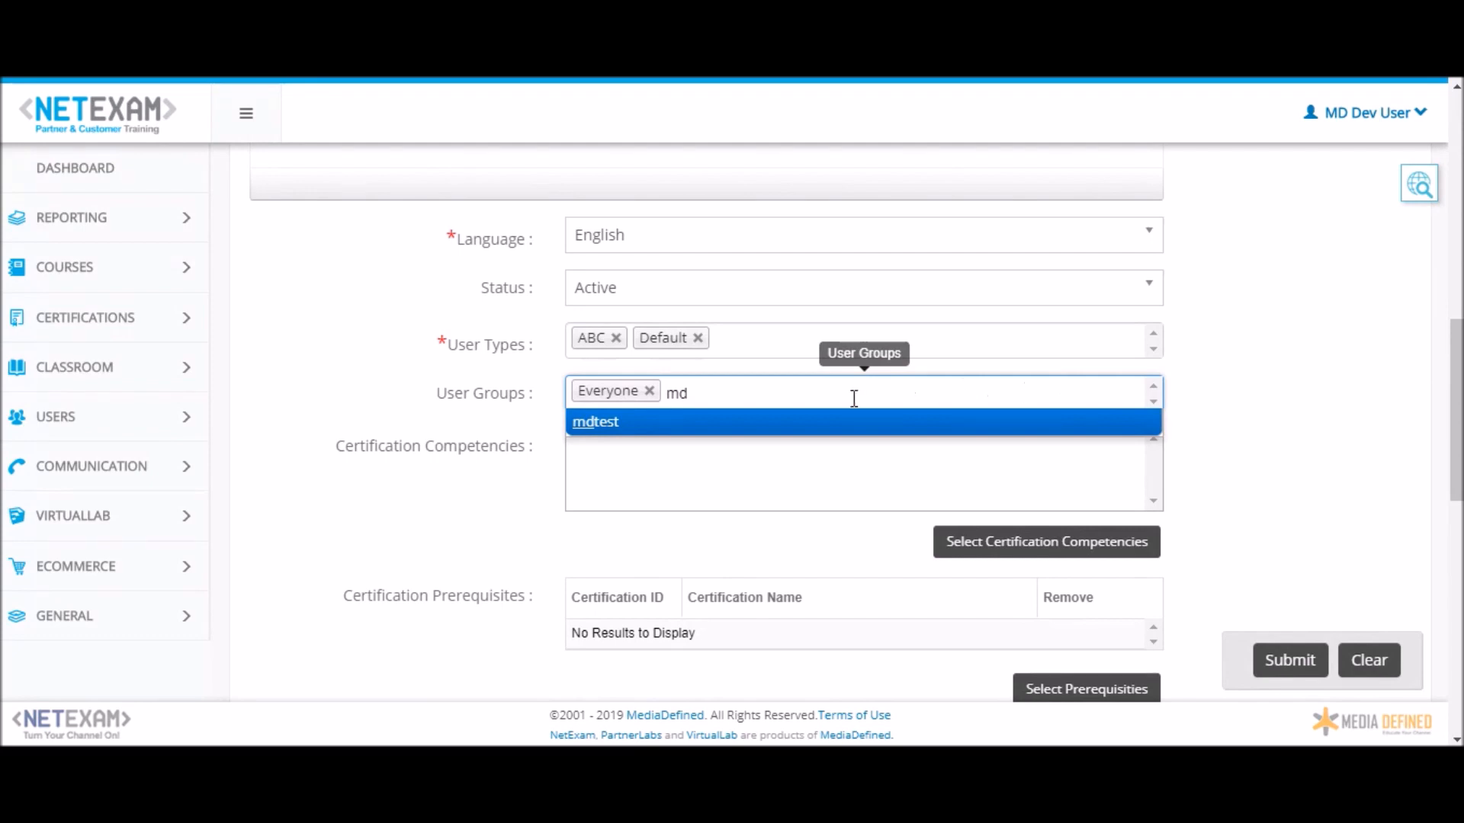
click(808, 425)
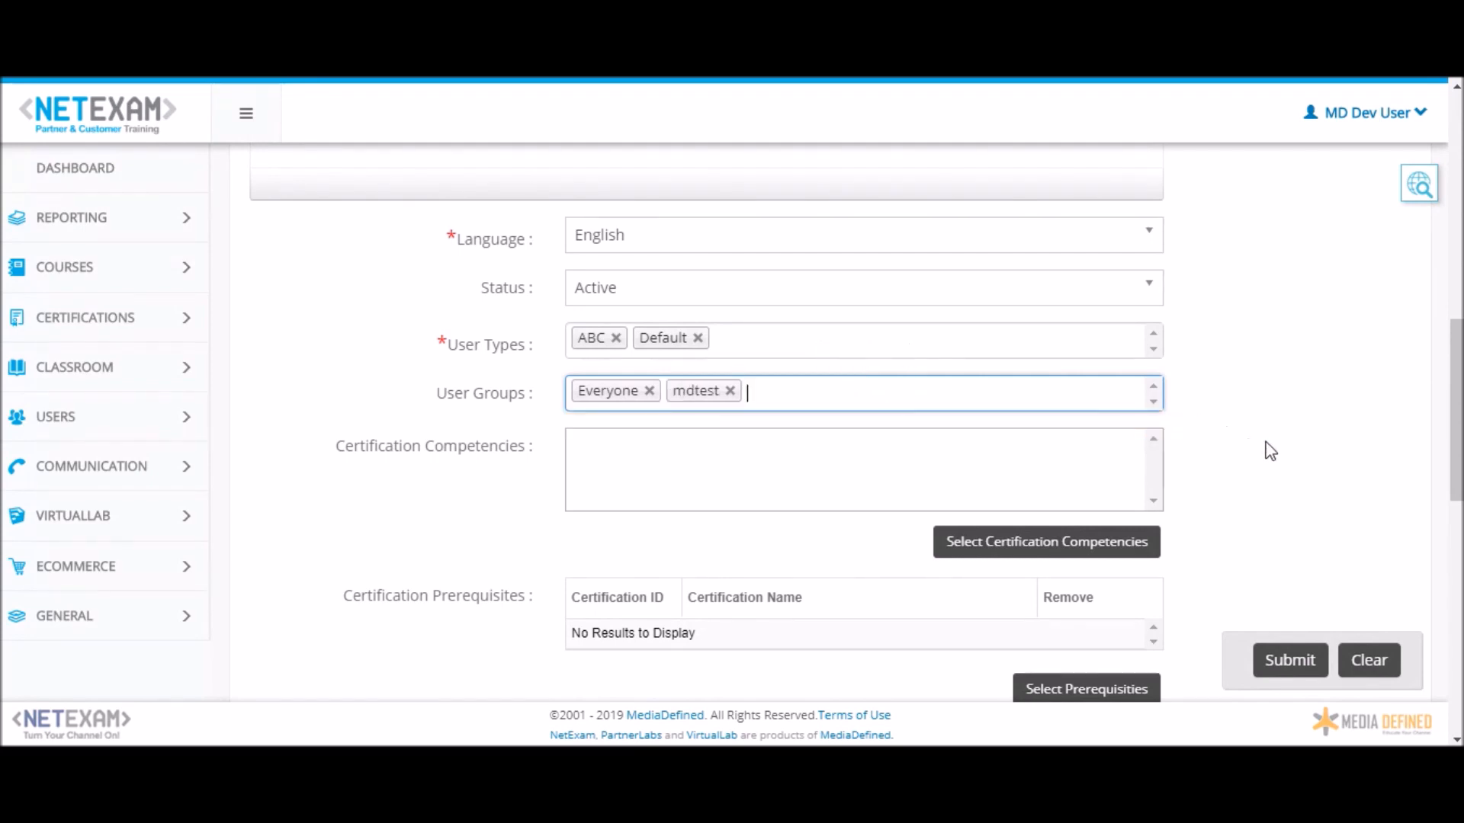
click(1296, 452)
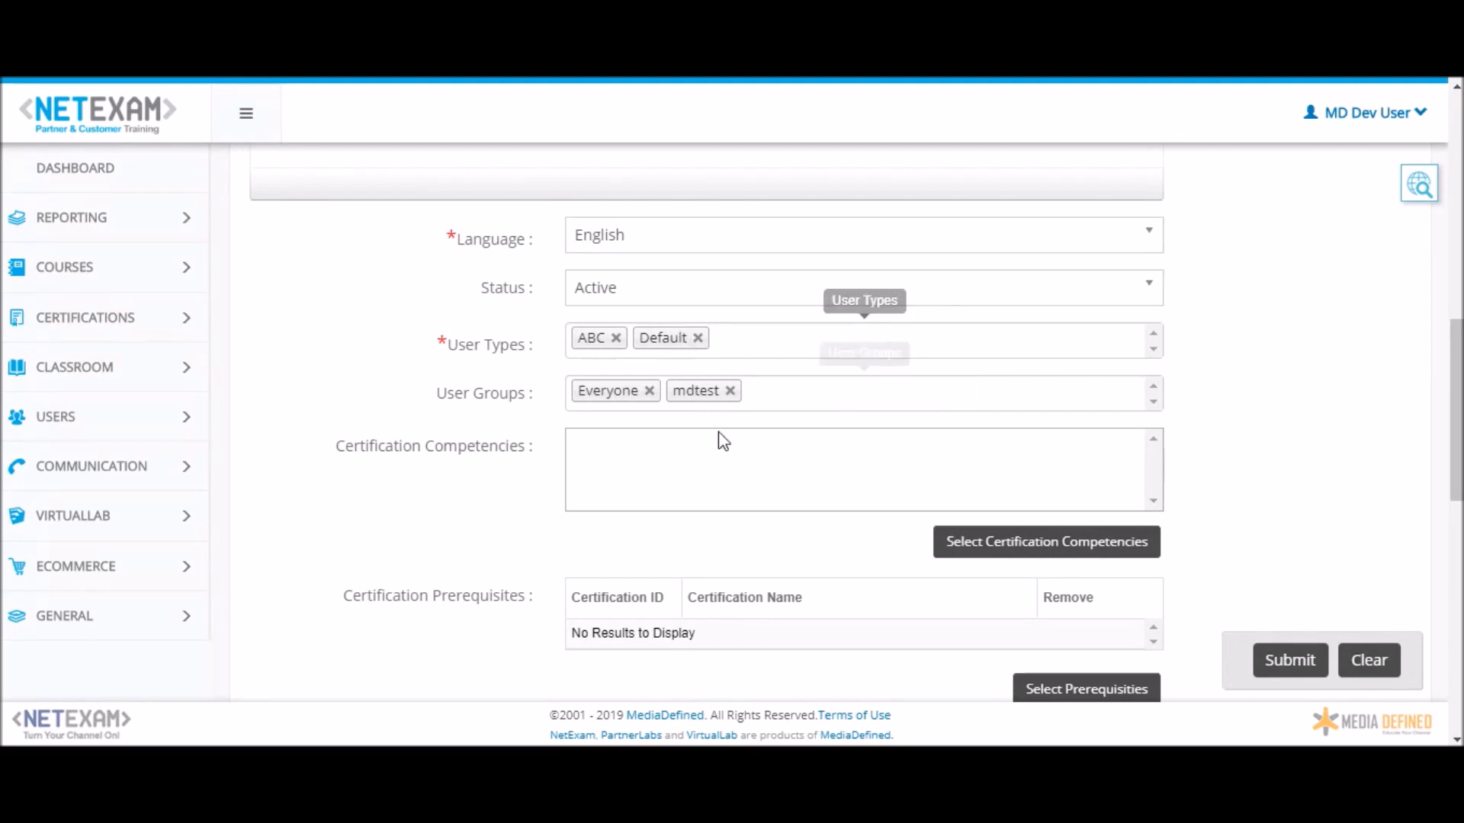
click(1288, 655)
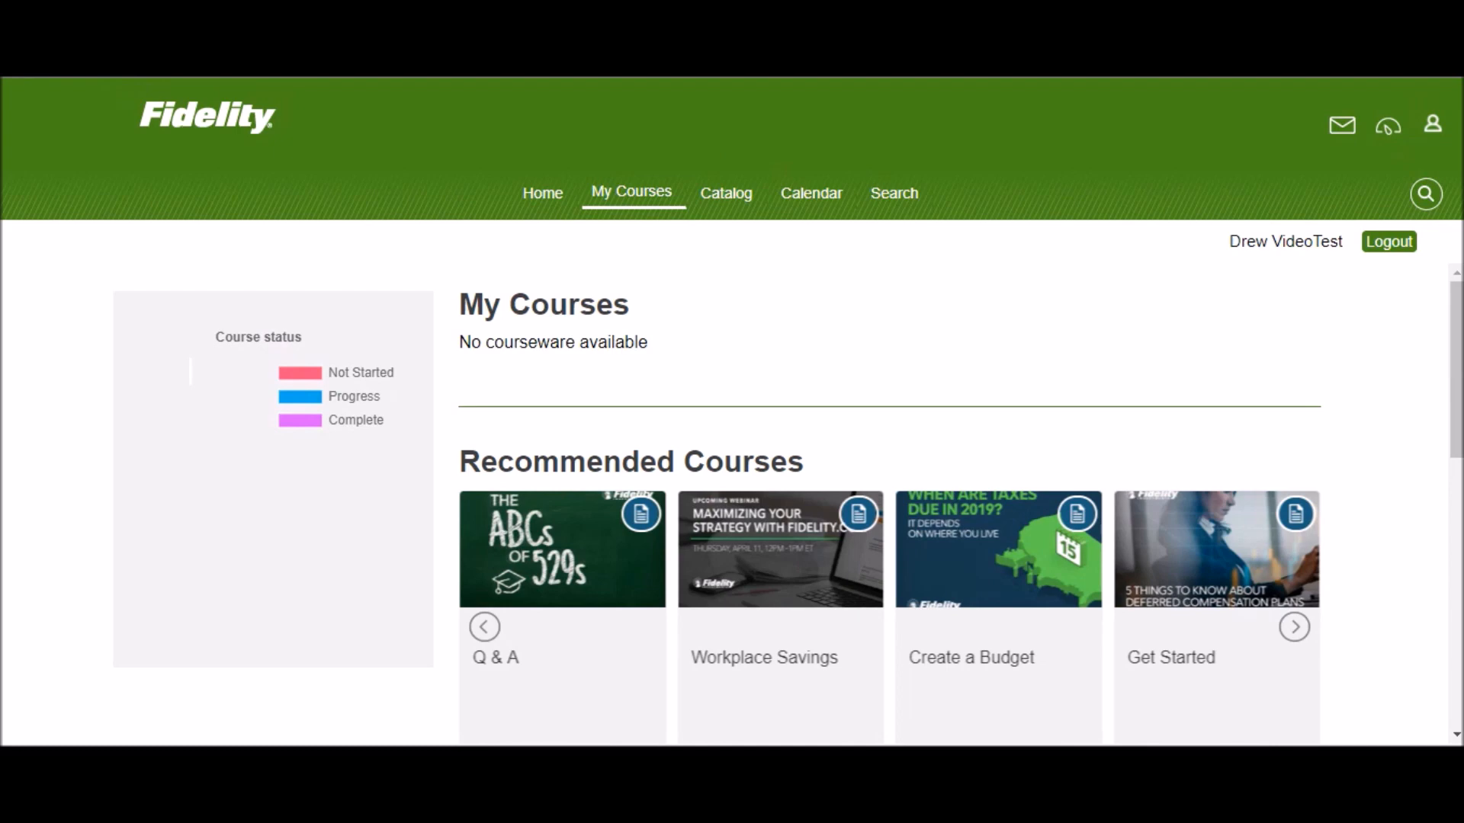
Reload the learner's My Courses page, open Drew_videoCourse from the recommended courses and view its overview and lessons.
key(F5)
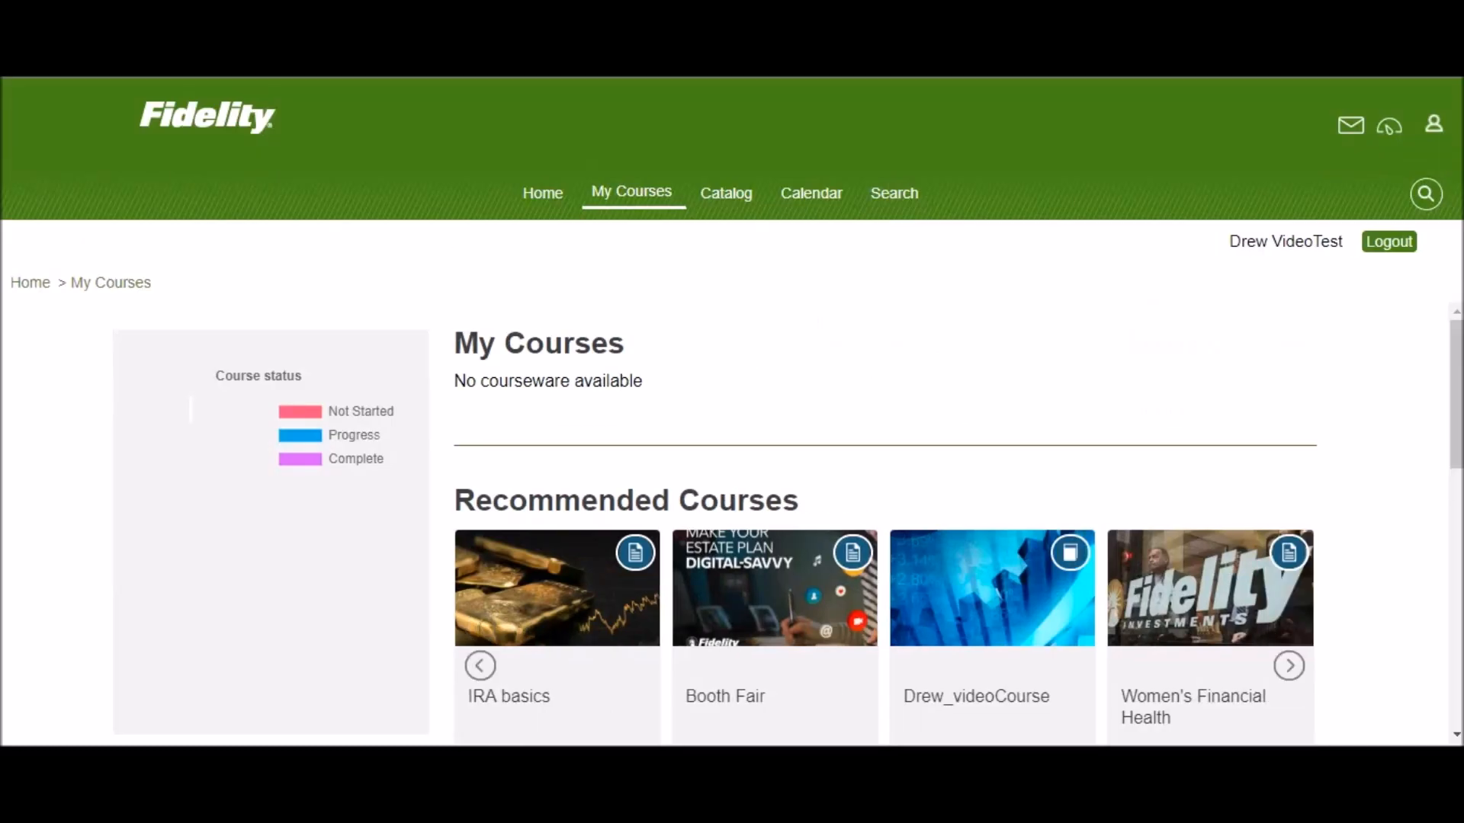
scroll(861, 339, down, 2)
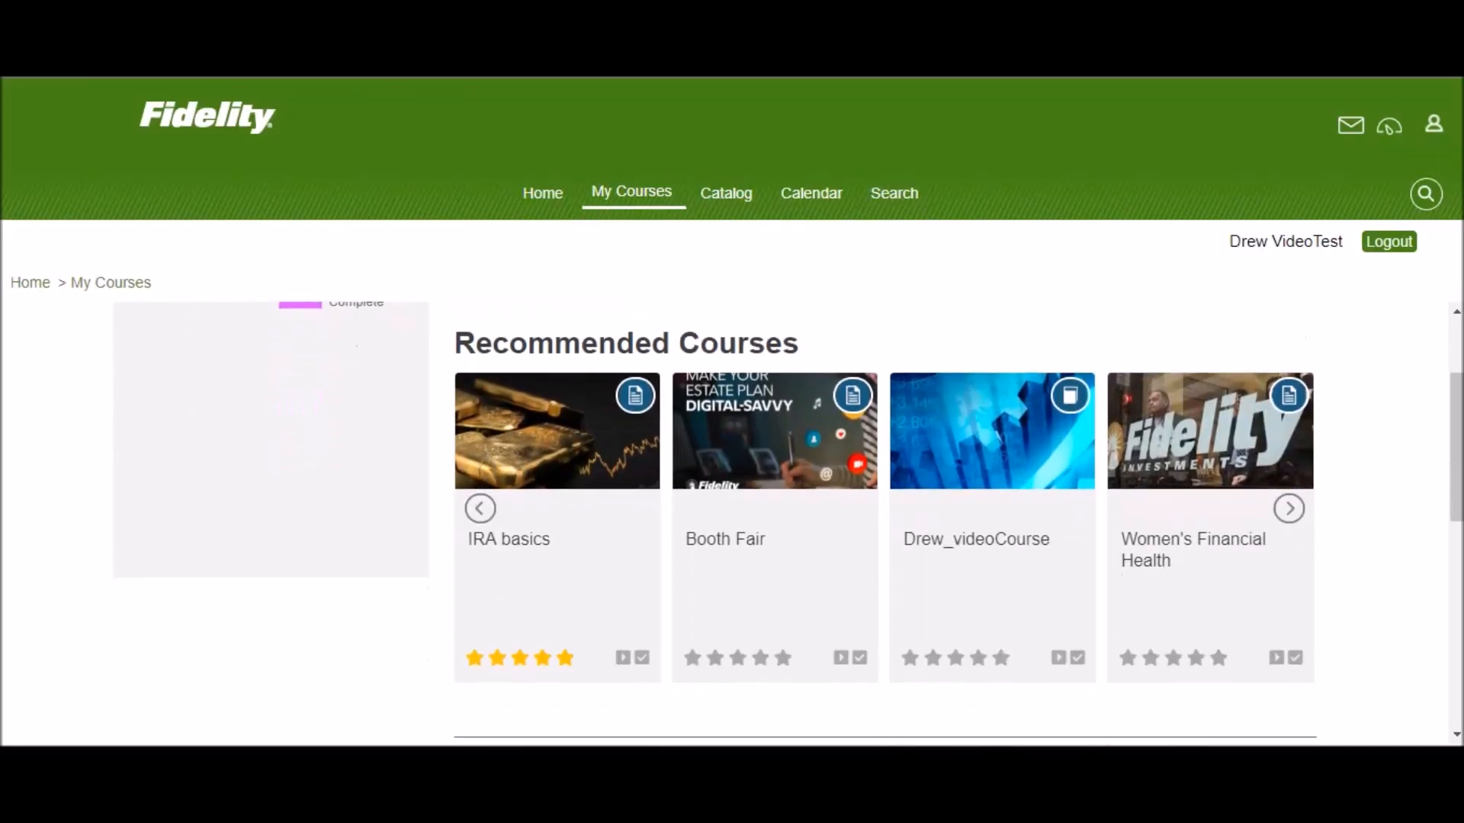
click(981, 543)
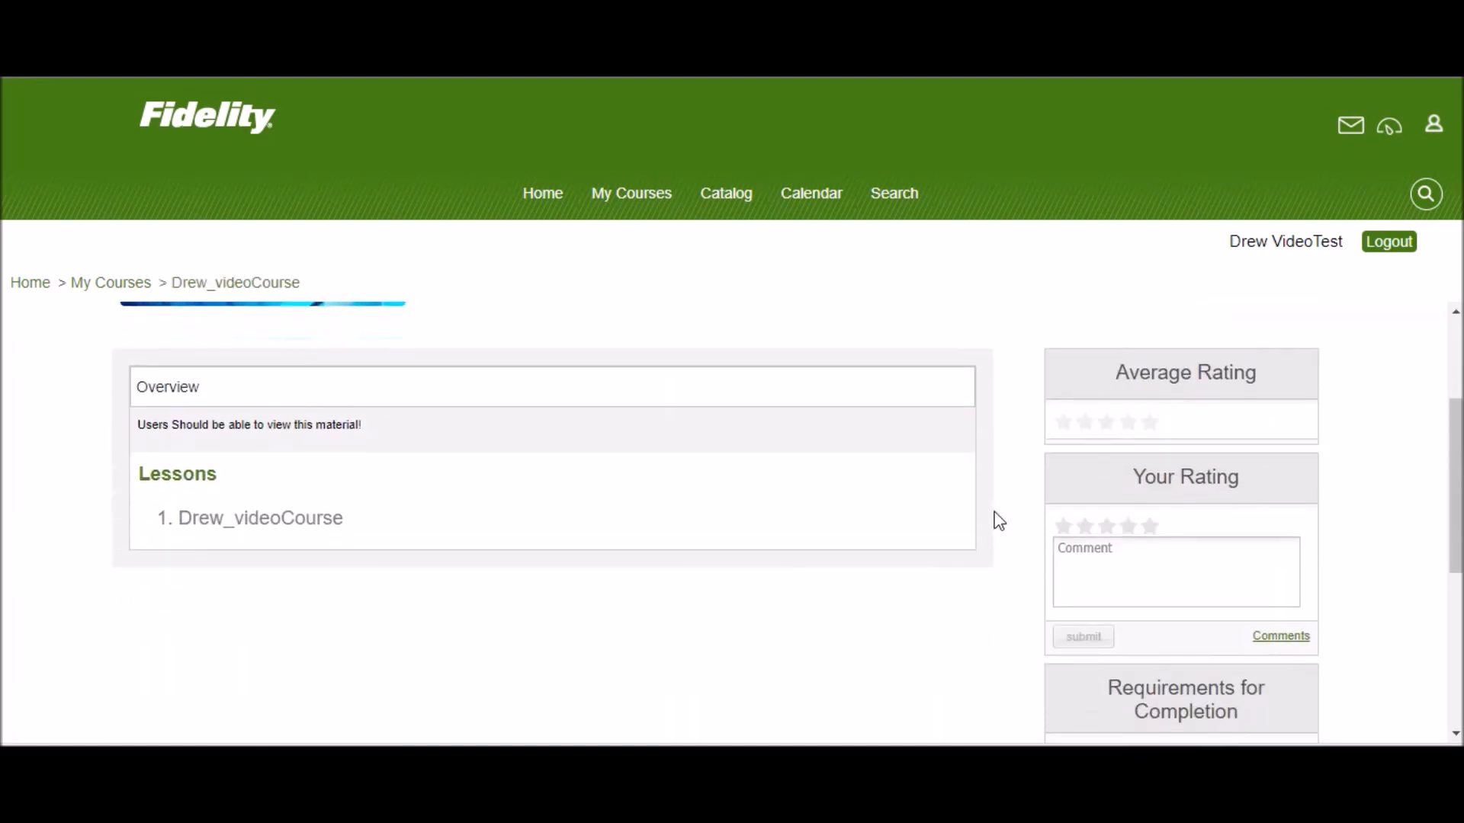
scroll(725, 522, down, 2)
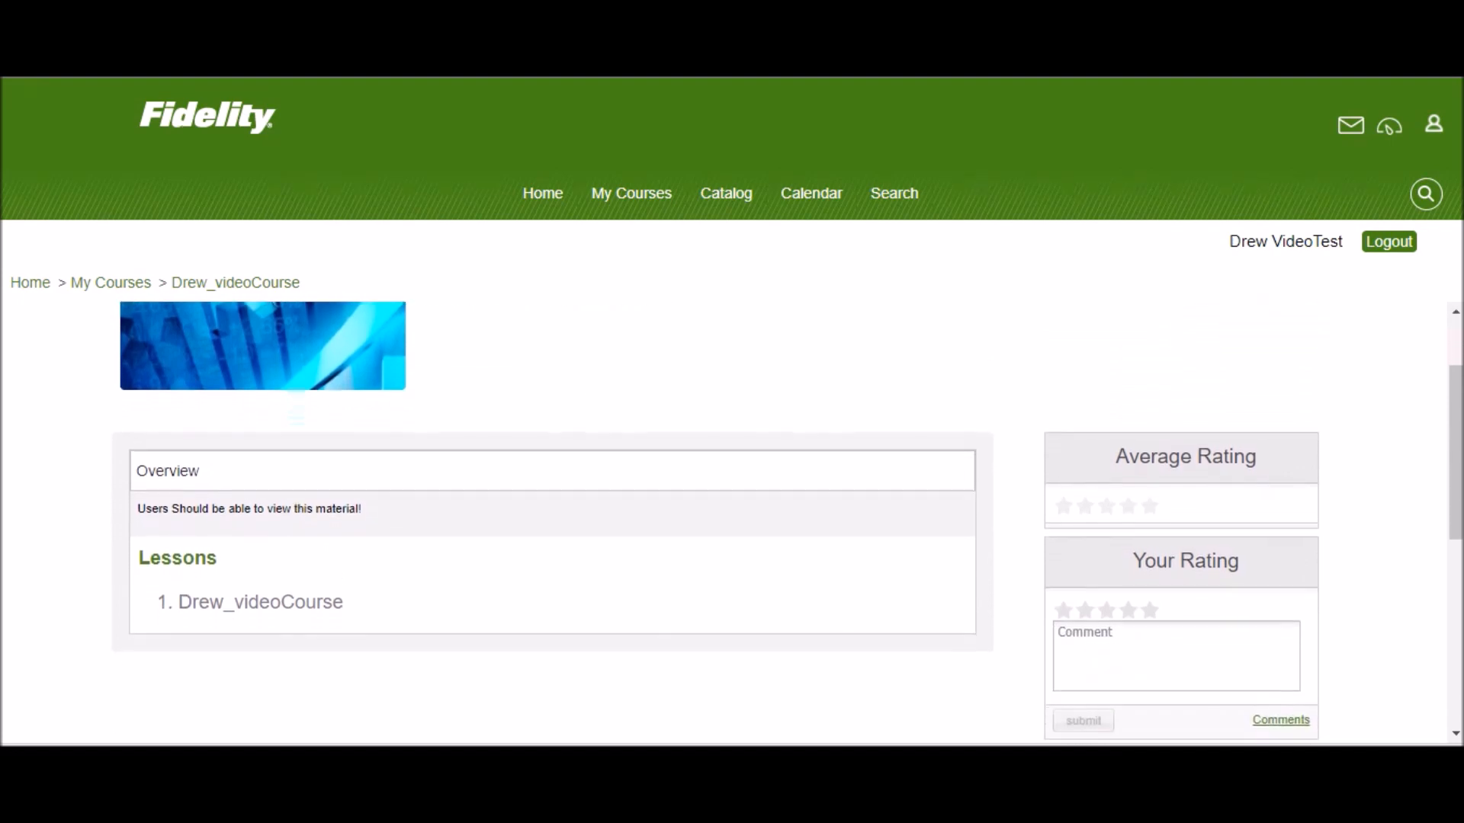